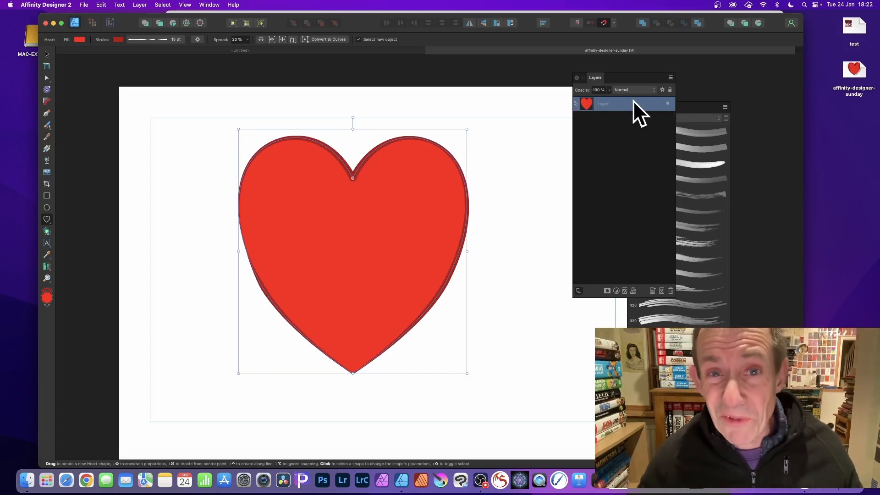
# Step: Convert the red heart shape to curves and activate the Node Tool
pyautogui.click(325, 39)
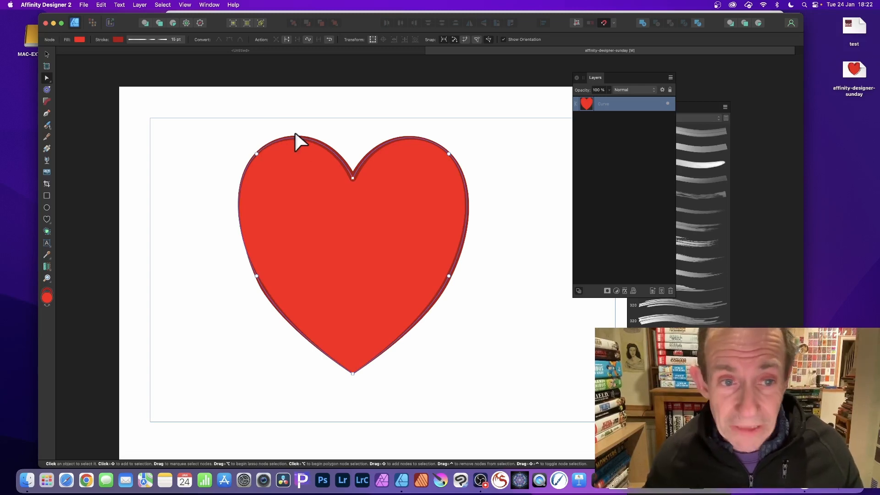
pyautogui.click(50, 79)
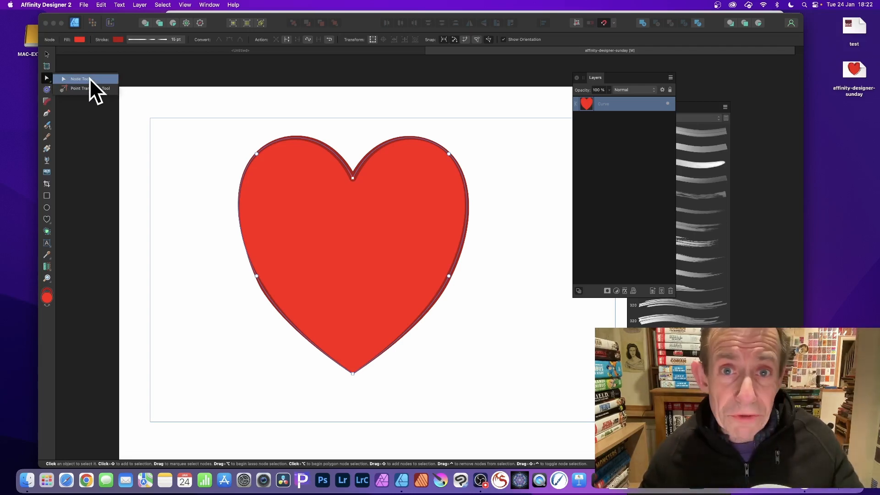
pyautogui.click(89, 79)
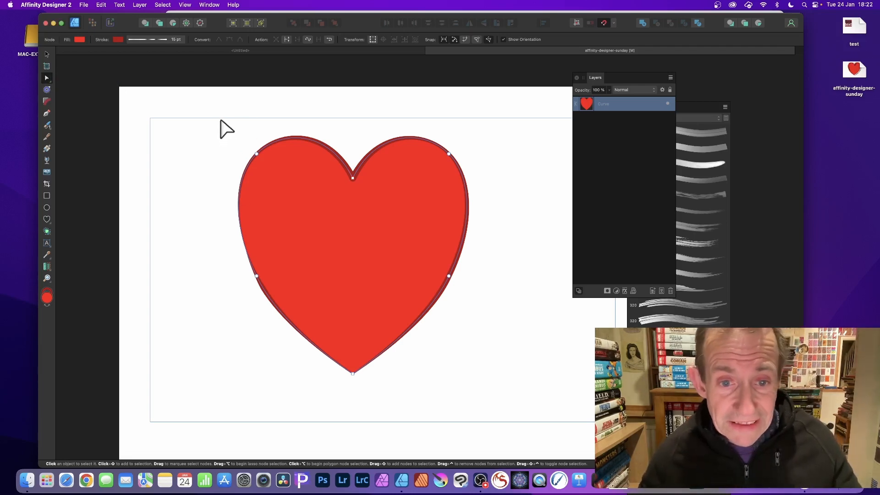
# Step: Insert extra nodes midway between all the heart's nodes and break its outline into separate curves at every node
pyautogui.moveTo(220, 120); pyautogui.dragTo(521, 422)
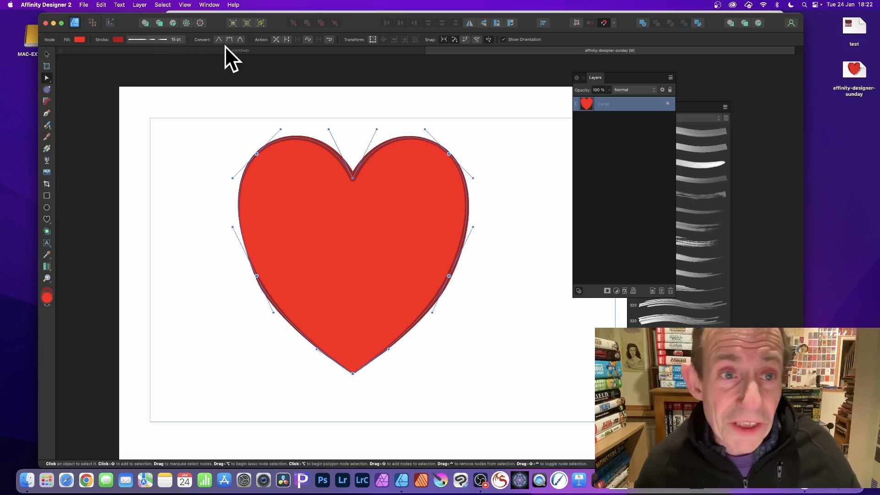
pyautogui.click(276, 40)
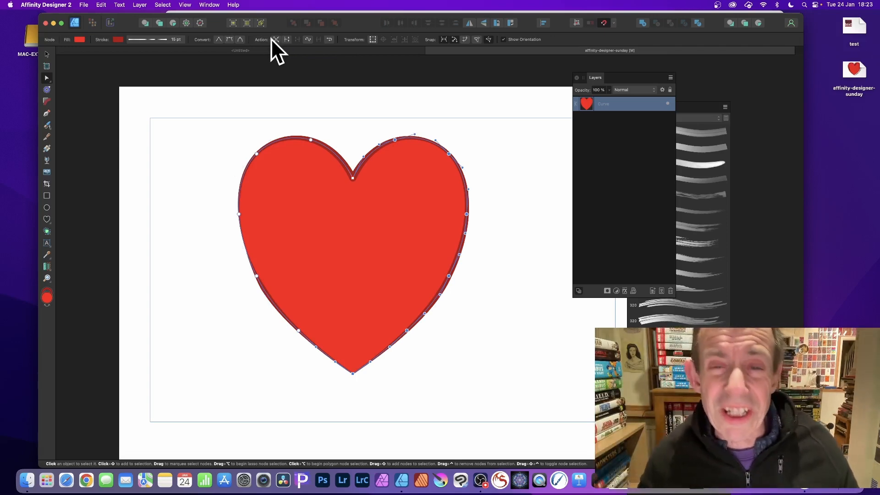
pyautogui.moveTo(203, 102); pyautogui.dragTo(532, 392)
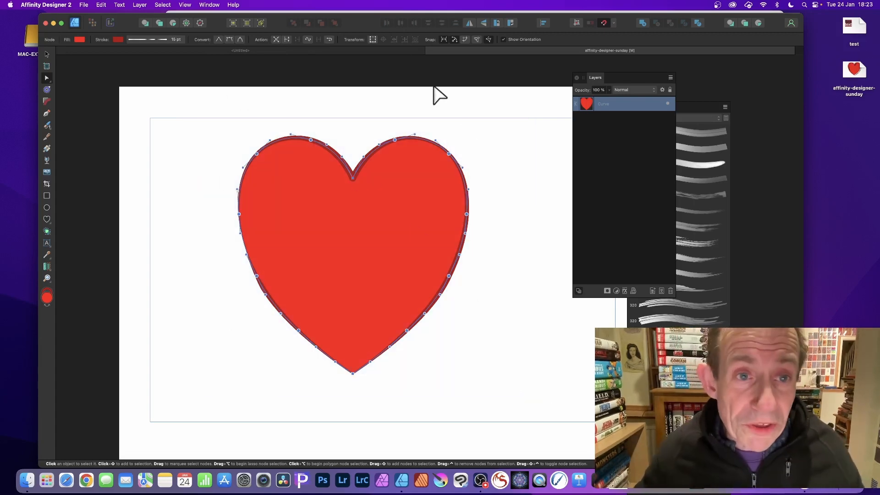
pyautogui.click(288, 40)
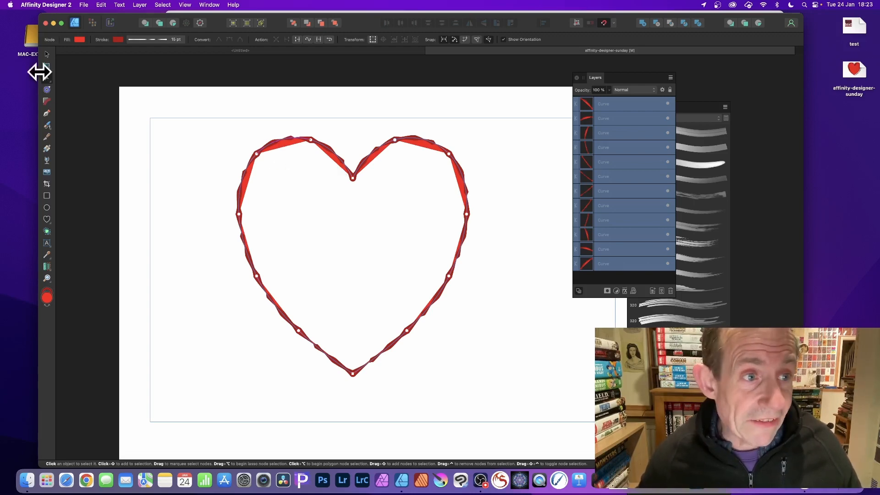
# Step: Examine several of the separate heart curves by selecting them one at a time
pyautogui.click(45, 53)
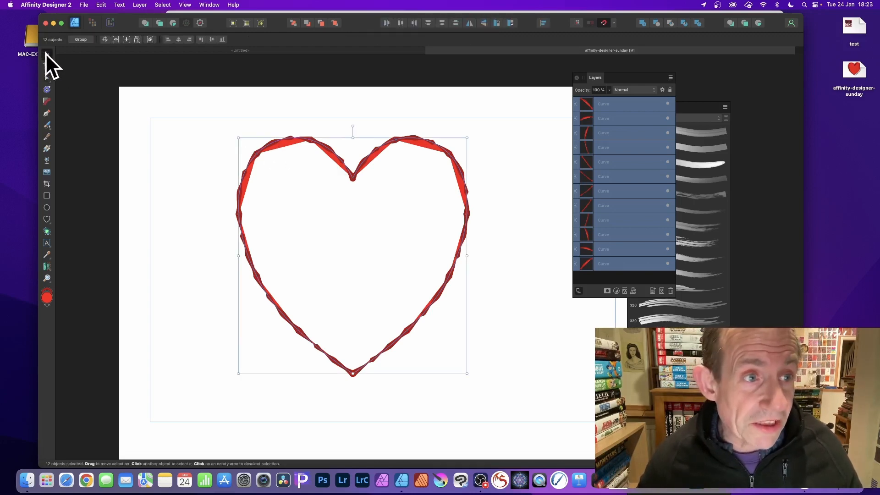
pyautogui.click(274, 136)
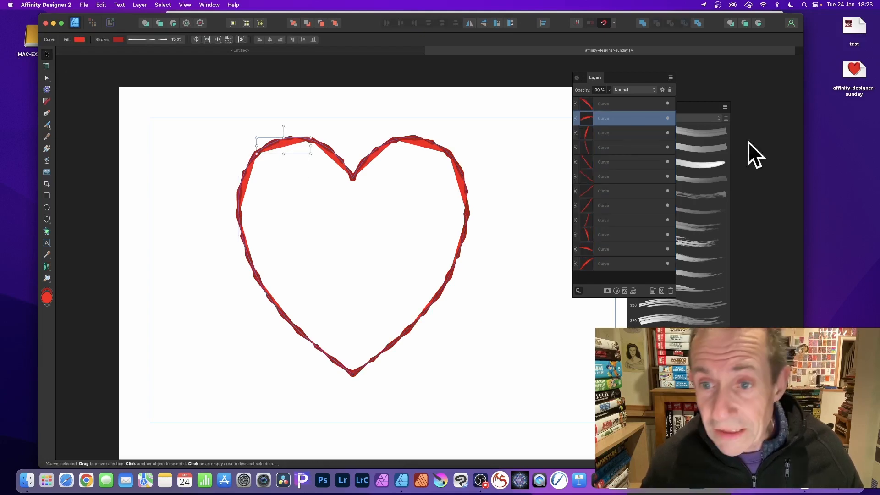
pyautogui.click(609, 129)
pyautogui.click(610, 147)
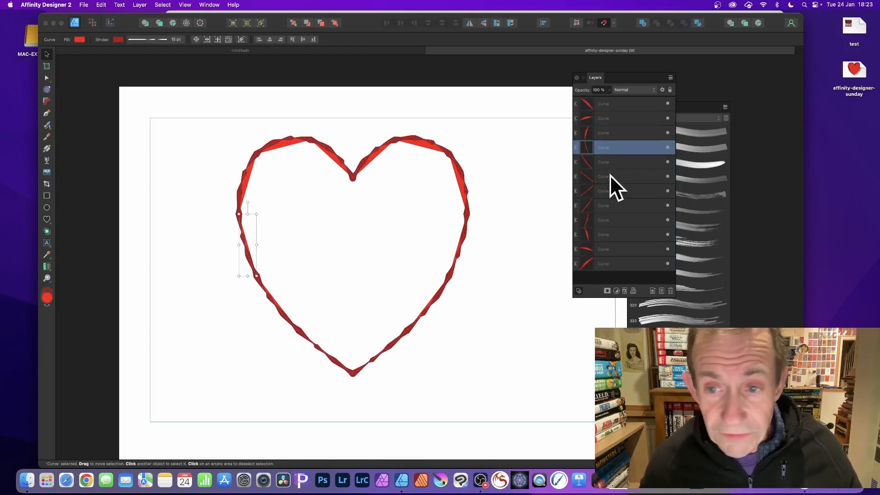
pyautogui.click(607, 161)
pyautogui.click(611, 187)
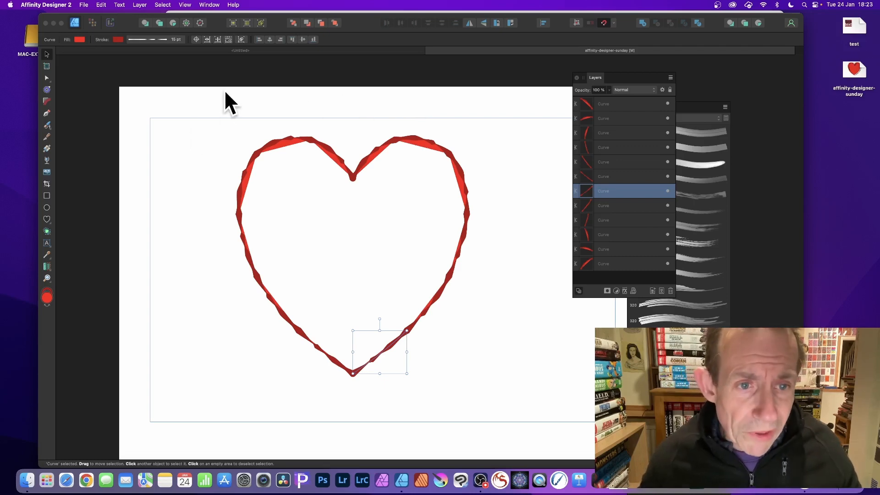
# Step: Remove the fill from all the heart curves and apply the fifth brush of the Markers category to their strokes
pyautogui.moveTo(224, 89); pyautogui.dragTo(560, 449)
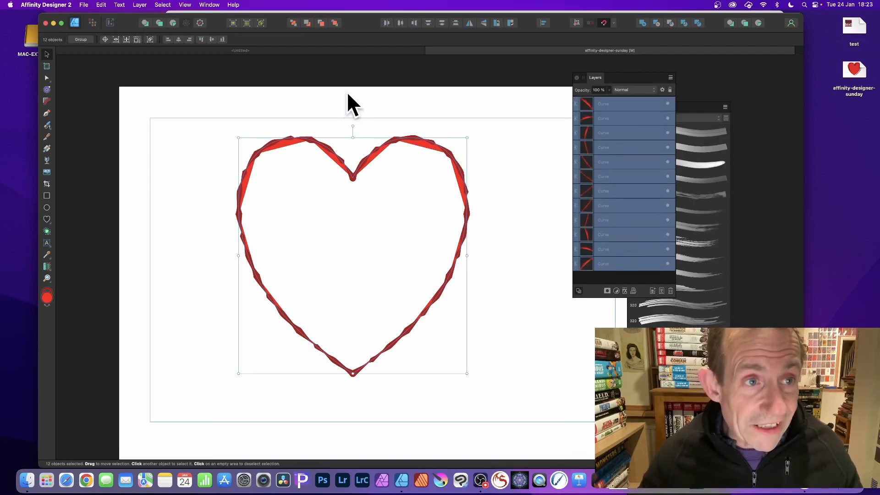
pyautogui.click(47, 208)
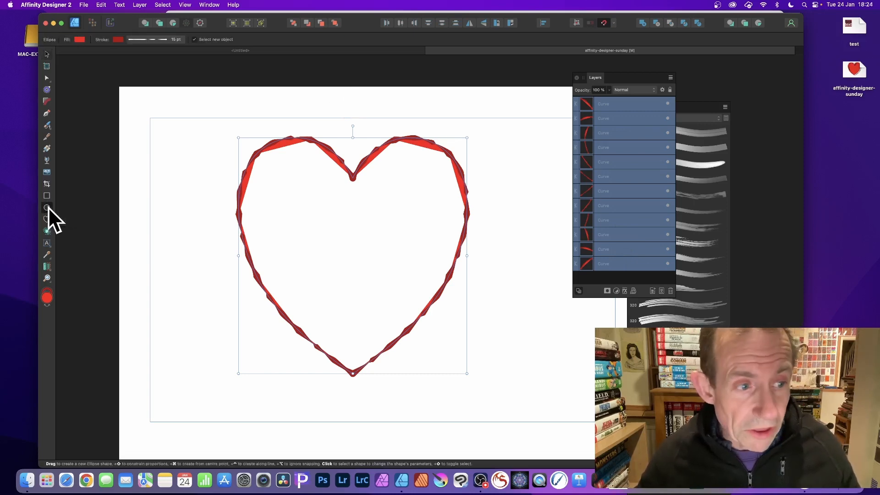
pyautogui.click(80, 38)
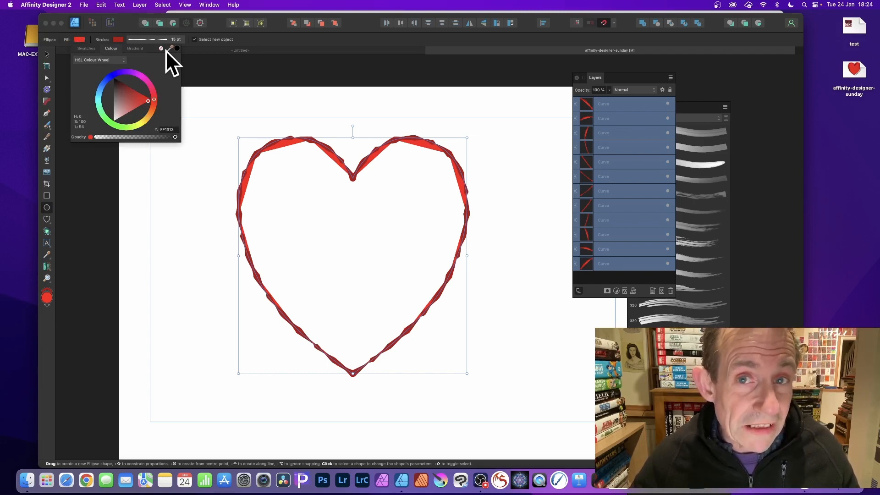
pyautogui.click(161, 49)
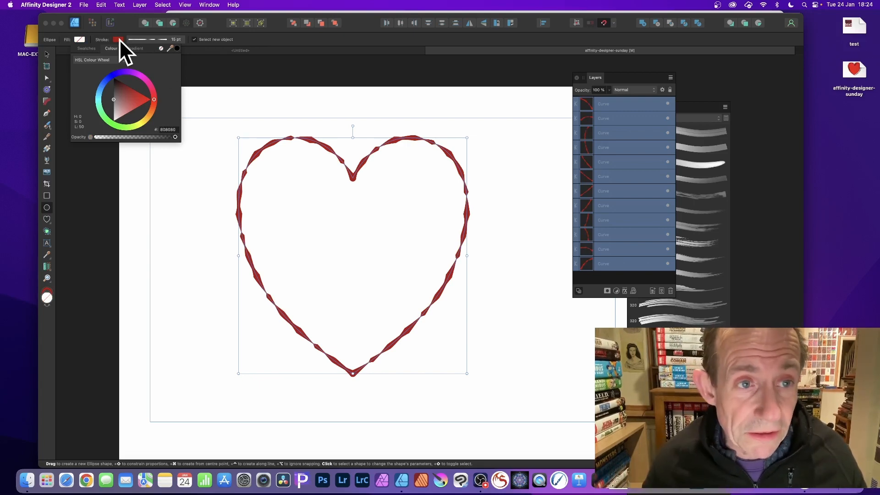
pyautogui.click(305, 42)
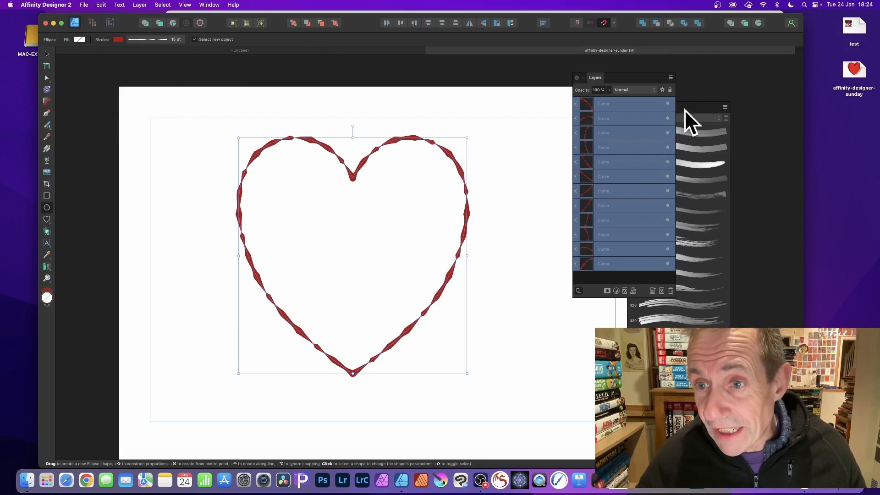
pyautogui.moveTo(687, 109); pyautogui.dragTo(535, 78)
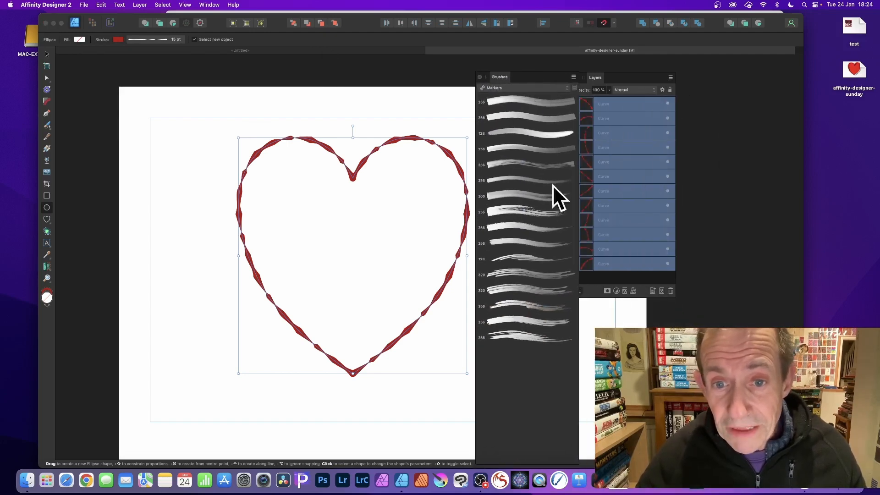
pyautogui.click(500, 163)
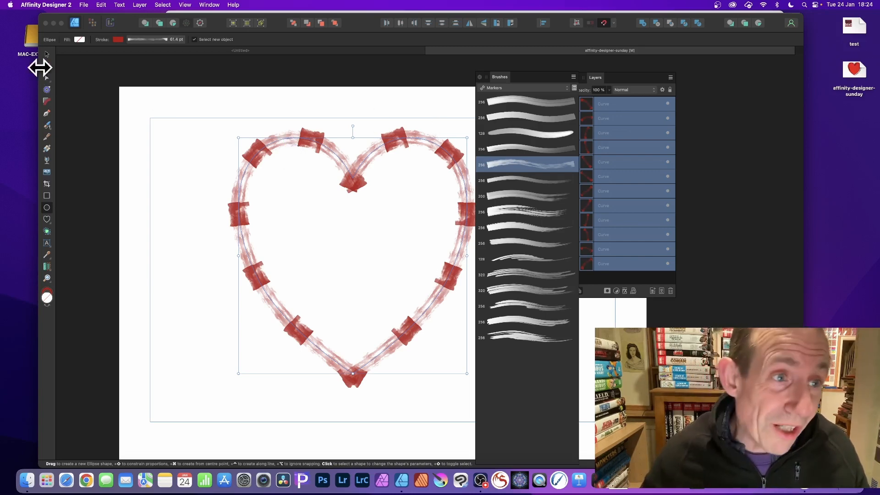
# Step: Move the top segment of the heart's right lobe and the inner segment of its left lobe slightly off the outline
pyautogui.click(46, 54)
pyautogui.click(375, 116)
pyautogui.click(404, 140)
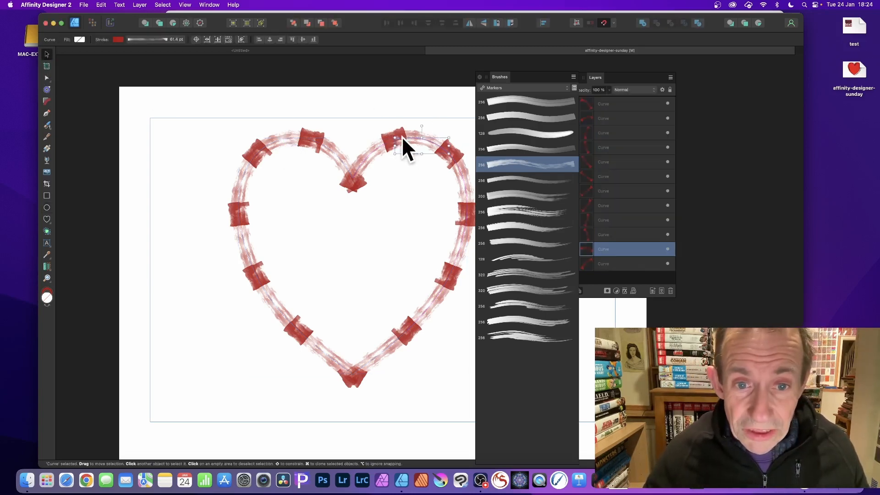
pyautogui.moveTo(437, 141); pyautogui.dragTo(443, 143)
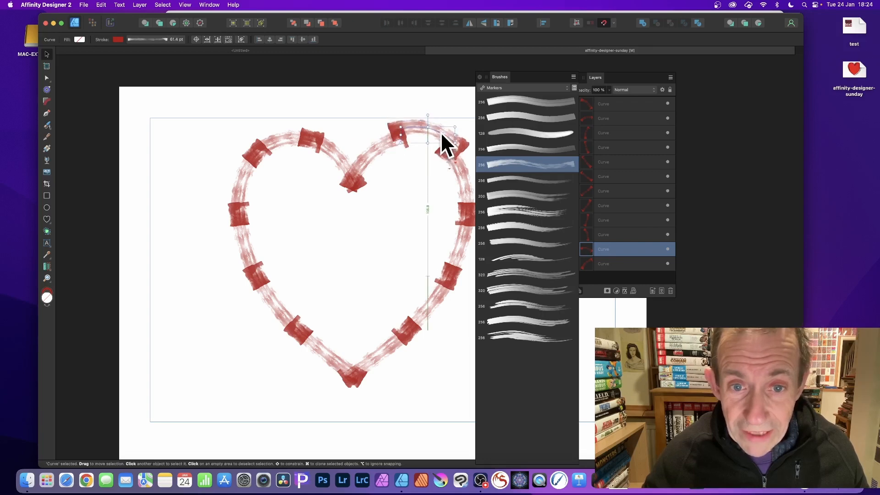
pyautogui.click(292, 140)
pyautogui.moveTo(340, 152); pyautogui.dragTo(344, 141)
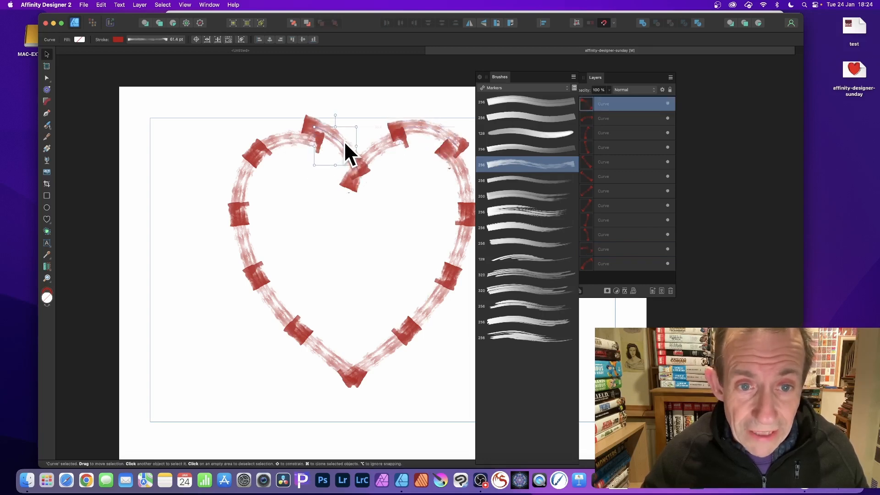
# Step: Move the left lobe's outer segment outward and rotate it slightly counter-clockwise
pyautogui.click(241, 184)
pyautogui.moveTo(243, 184); pyautogui.dragTo(227, 179)
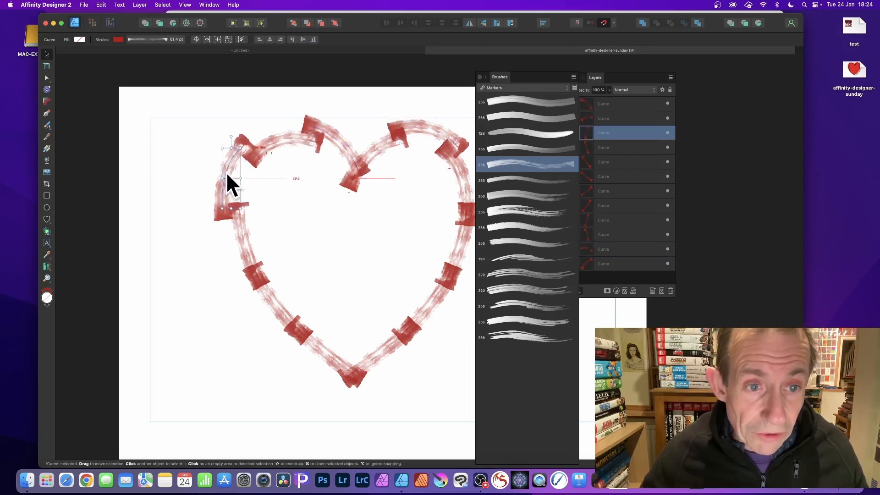
pyautogui.moveTo(230, 137); pyautogui.dragTo(219, 139)
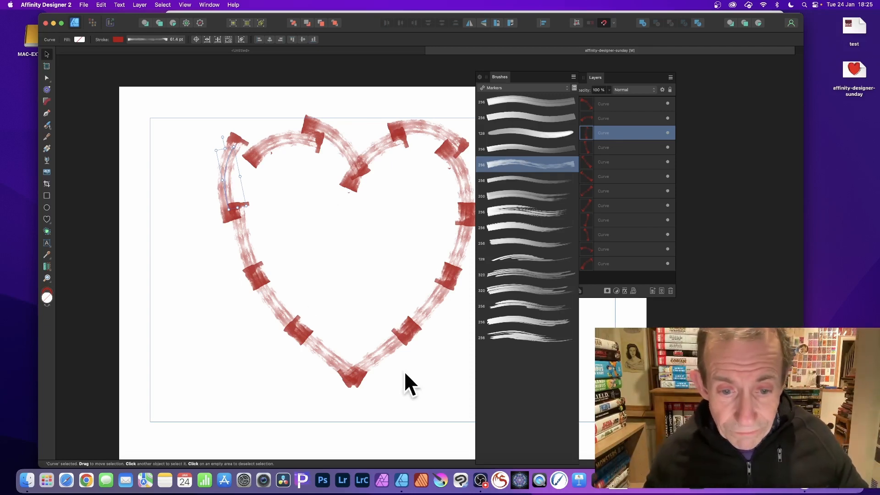
# Step: Shift the segment right of the bottom tip, the lower-left segment and the middle left segment slightly out of line
pyautogui.click(378, 347)
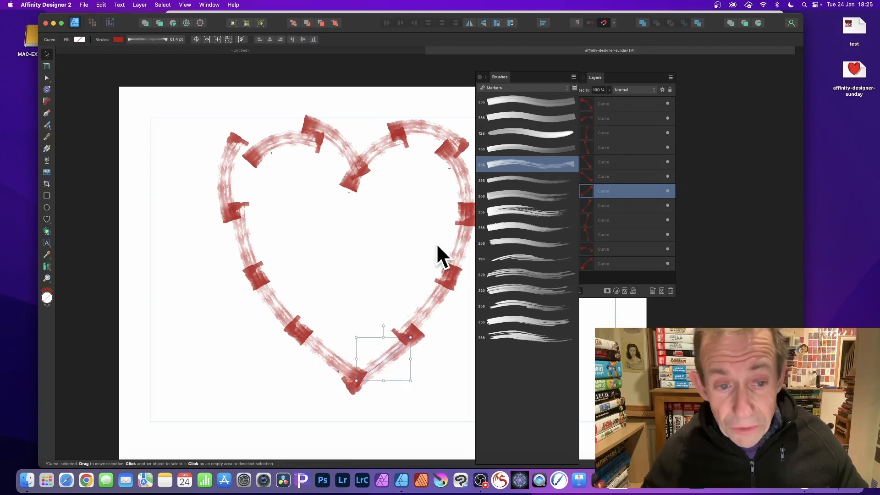
pyautogui.click(278, 299)
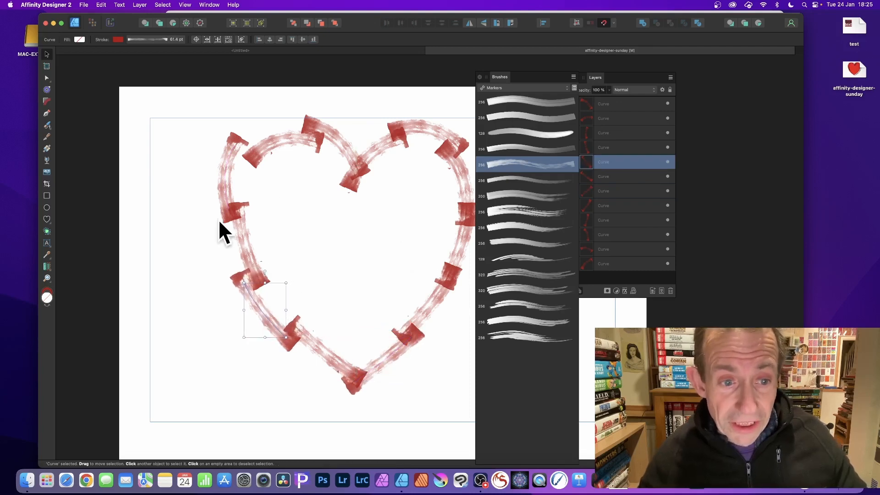
pyautogui.click(245, 227)
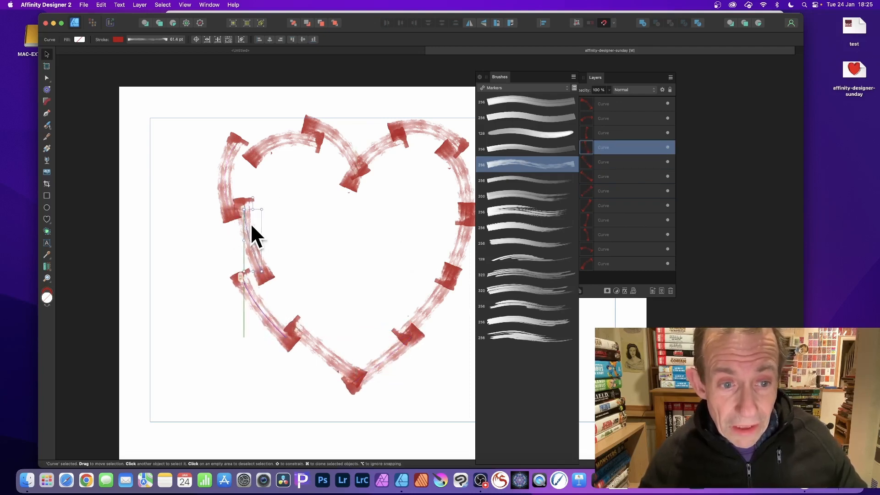
# Step: Darken the stroke colour of the heart's middle left segment to a very dark red
pyautogui.click(118, 39)
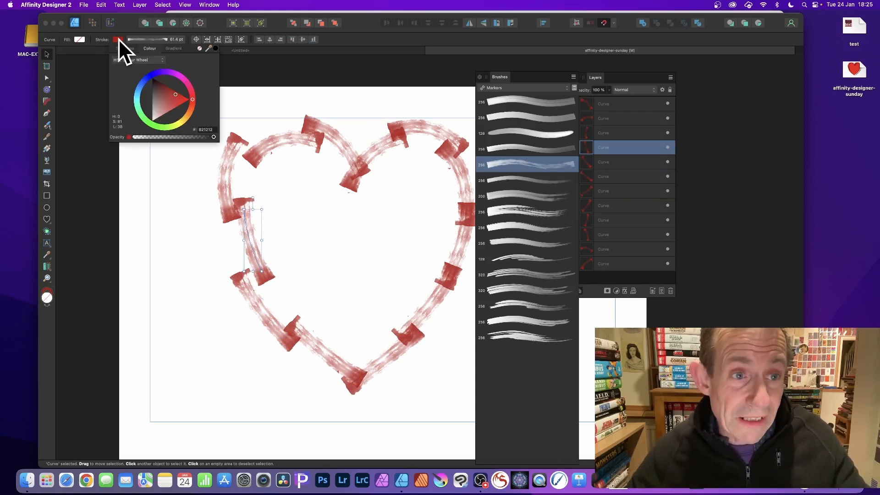
pyautogui.moveTo(166, 94); pyautogui.dragTo(166, 84)
# Step: Set the stroke of the right lobe's inner segment to dark red 520F0F and add a smaller duplicate over it
pyautogui.click(379, 138)
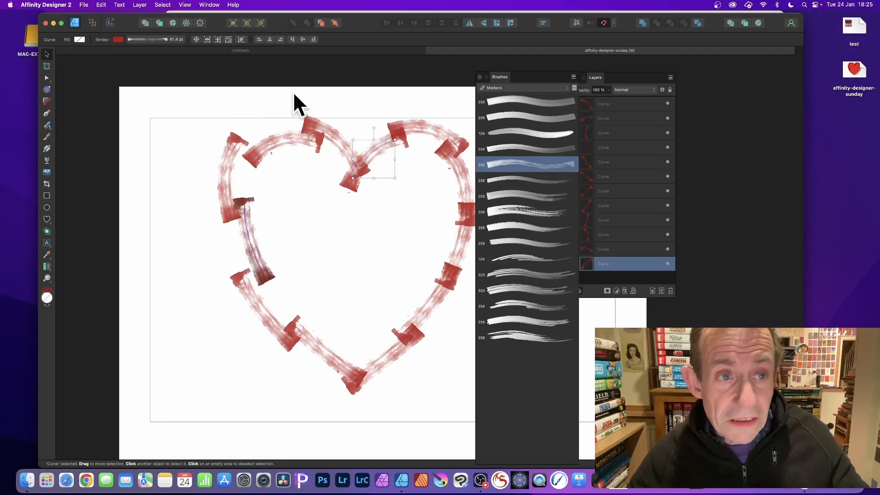
pyautogui.click(117, 39)
pyautogui.moveTo(165, 92); pyautogui.dragTo(161, 86)
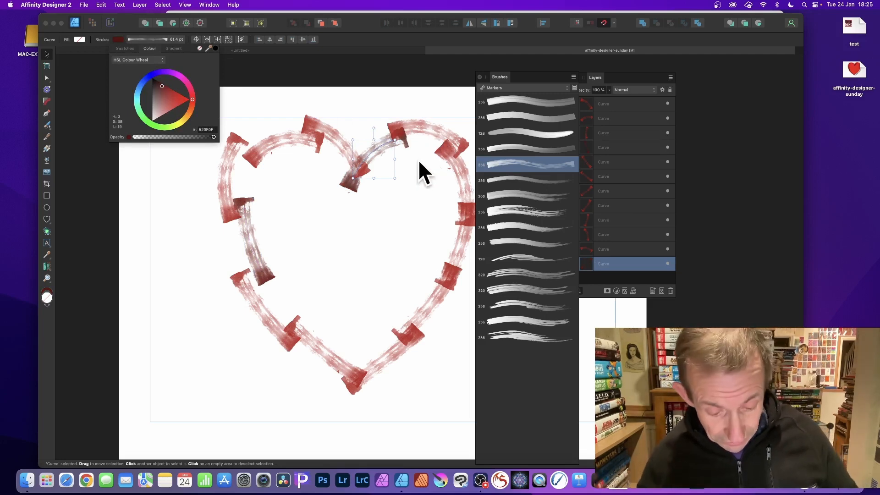
pyautogui.moveTo(370, 152)
pyautogui.mouseDown()
pyautogui.moveTo(387, 173)
pyautogui.moveTo(374, 153)
pyautogui.moveTo(378, 139)
pyautogui.mouseUp()
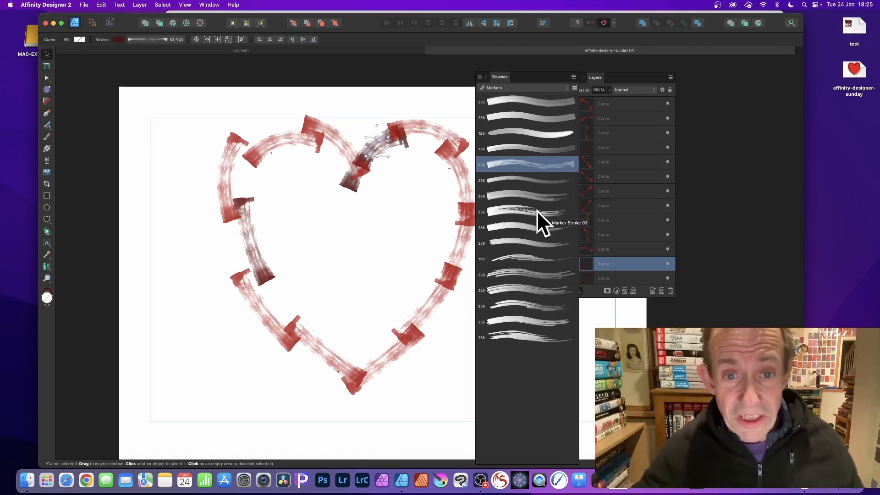
# Step: Apply a streaky 320-size Markers brush to the five curves of the right lobe and set their stroke width to 29 pt
pyautogui.moveTo(333, 93); pyautogui.dragTo(521, 279)
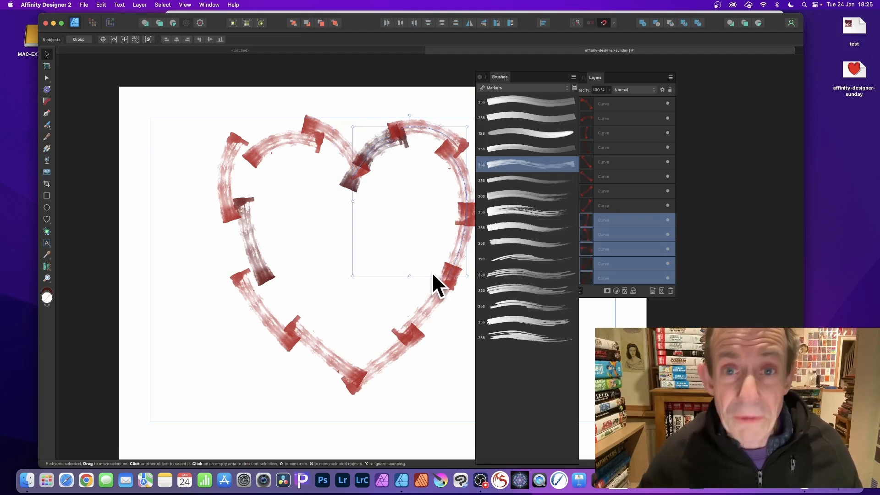
pyautogui.click(517, 289)
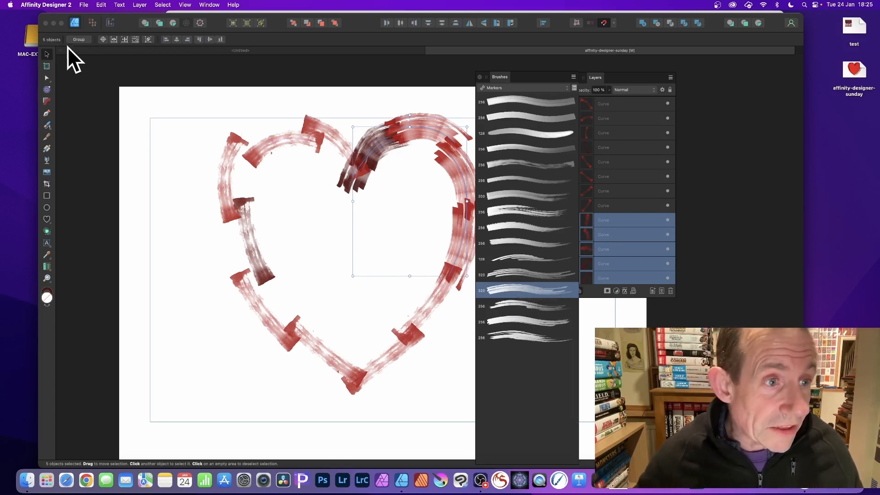
pyautogui.click(45, 78)
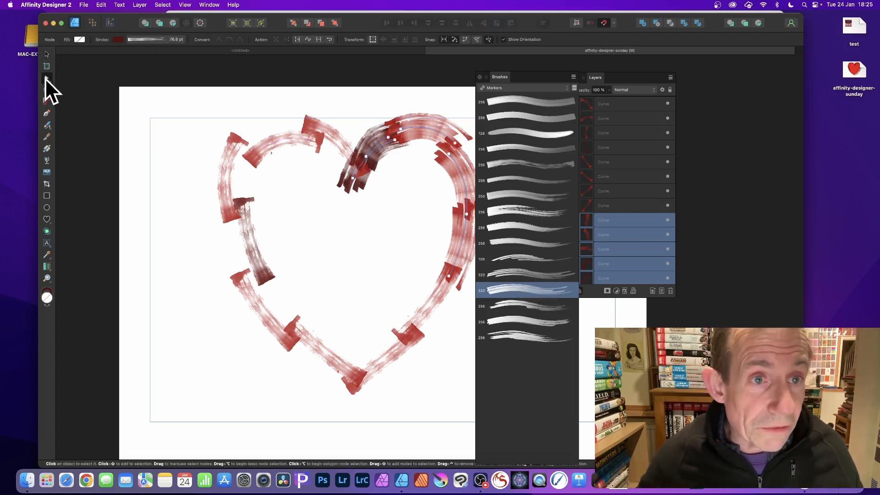
pyautogui.click(168, 38)
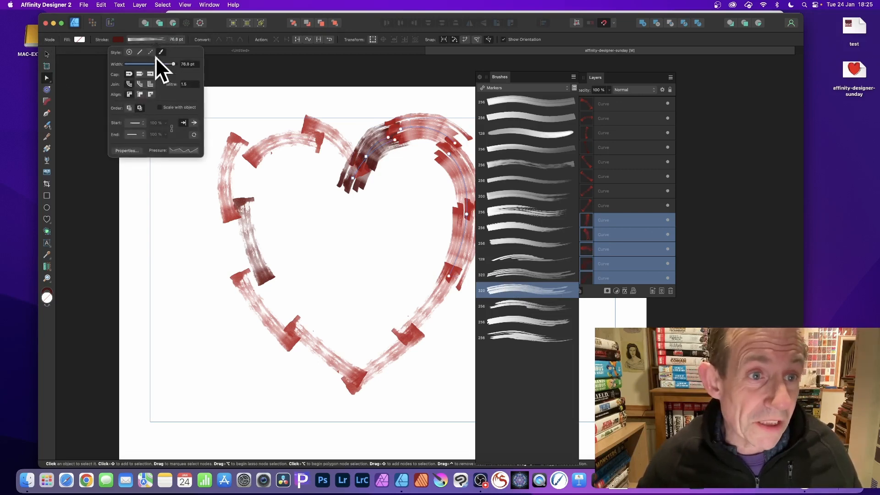
pyautogui.moveTo(173, 63); pyautogui.dragTo(157, 62)
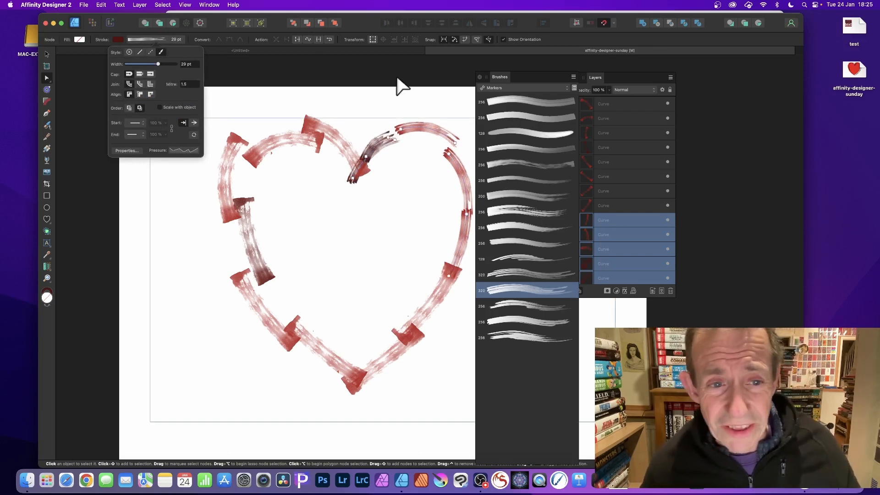
# Step: Extend the upper end of the heart's lower-left segment upwards over the dark segment and reshape its bend
pyautogui.click(279, 89)
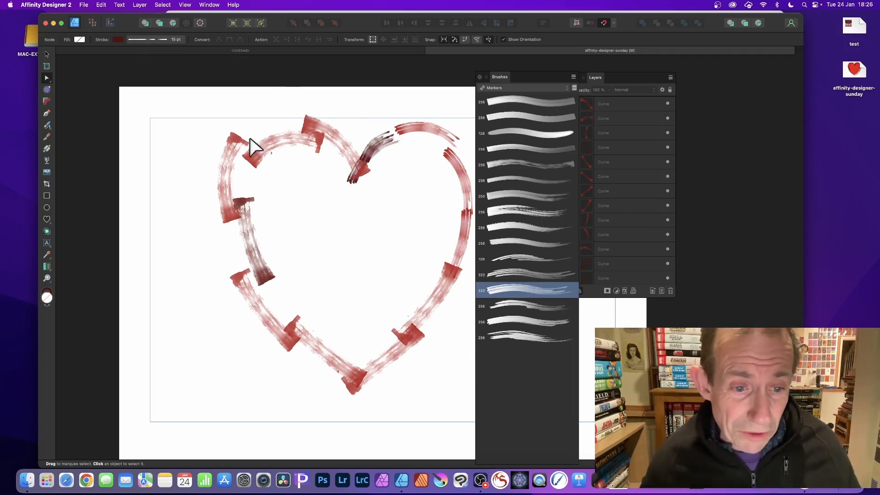
pyautogui.click(265, 311)
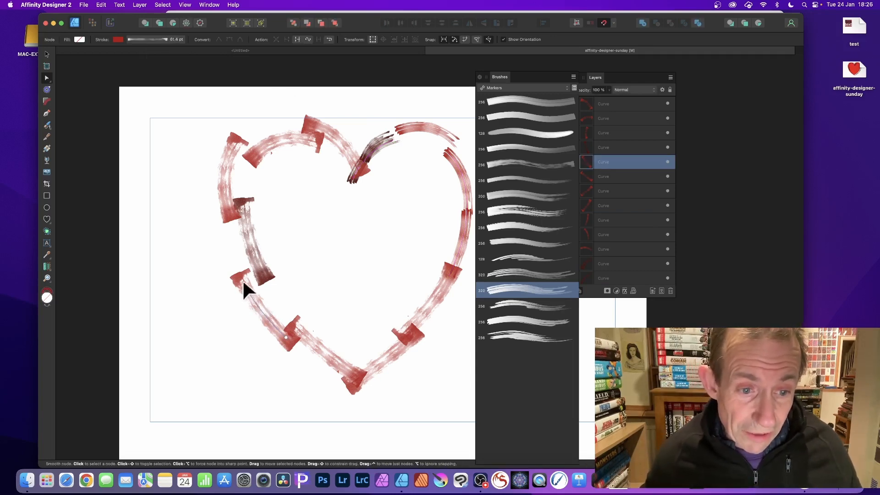
pyautogui.moveTo(243, 283)
pyautogui.mouseDown()
pyautogui.moveTo(229, 231)
pyautogui.moveTo(238, 236)
pyautogui.mouseUp()
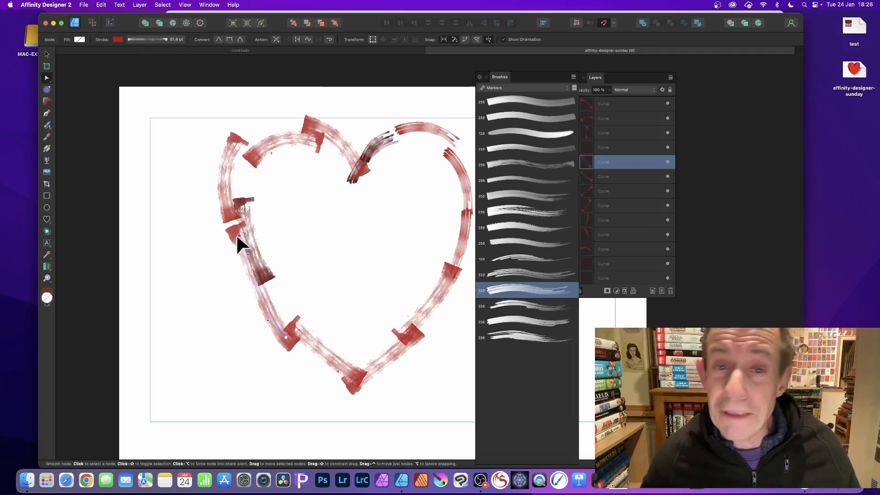
pyautogui.keyDown('alt'); pyautogui.click(267, 320); pyautogui.keyUp('alt')
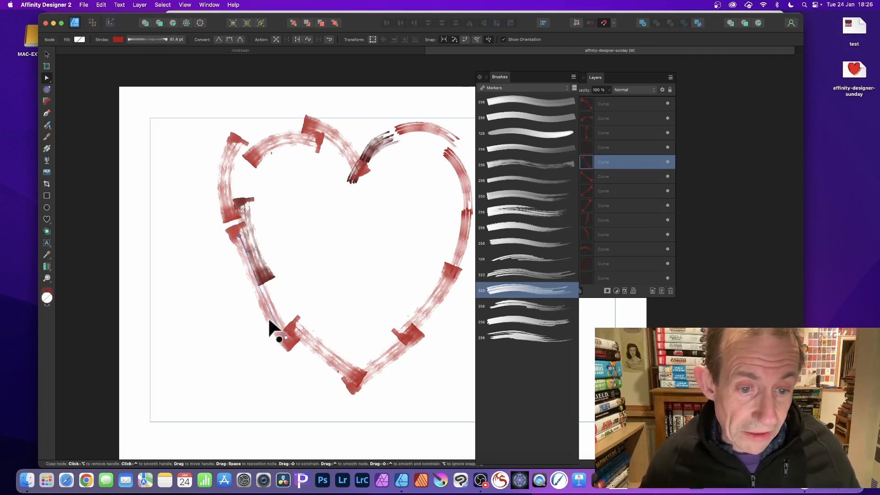
pyautogui.moveTo(269, 320); pyautogui.dragTo(282, 287)
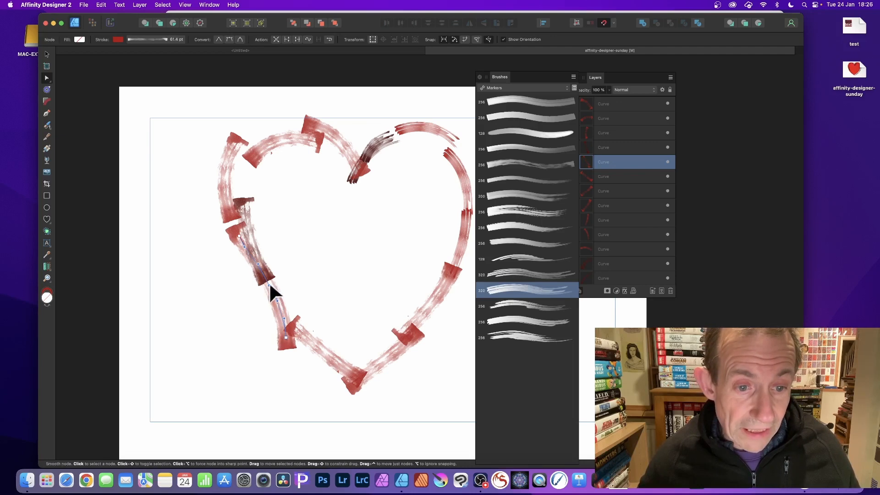
pyautogui.click(264, 283)
pyautogui.moveTo(265, 285); pyautogui.dragTo(259, 287)
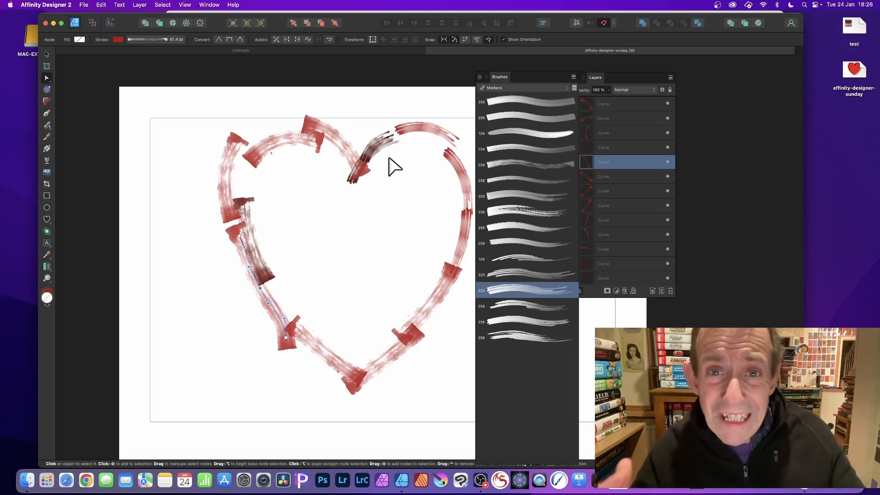
# Step: Lengthen the dark inner segment of the right lobe outwards and pull the lower-right segment's upper end further up
pyautogui.click(386, 142)
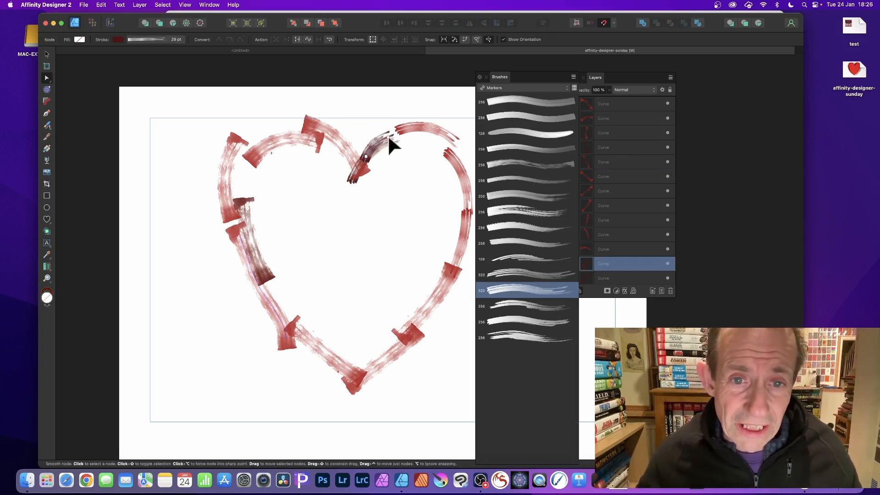
pyautogui.moveTo(400, 130)
pyautogui.mouseDown()
pyautogui.moveTo(422, 122)
pyautogui.moveTo(413, 134)
pyautogui.moveTo(418, 122)
pyautogui.mouseUp()
pyautogui.click(459, 280)
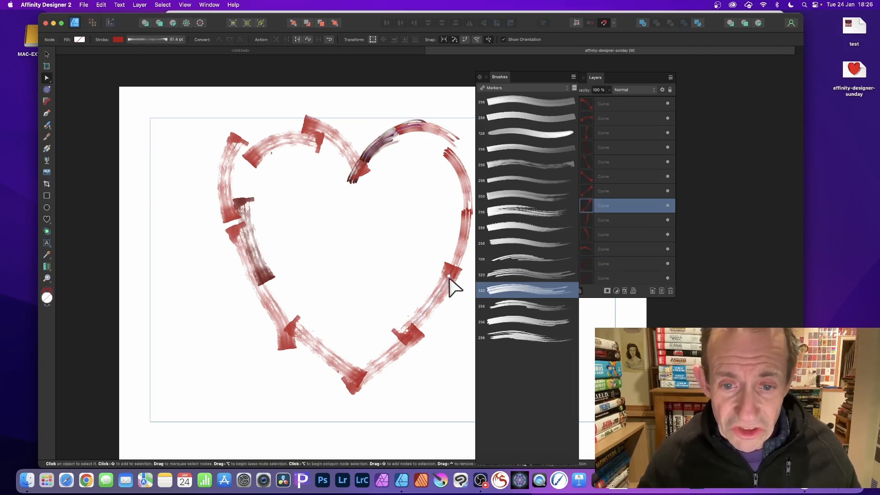
pyautogui.moveTo(449, 274); pyautogui.dragTo(458, 250)
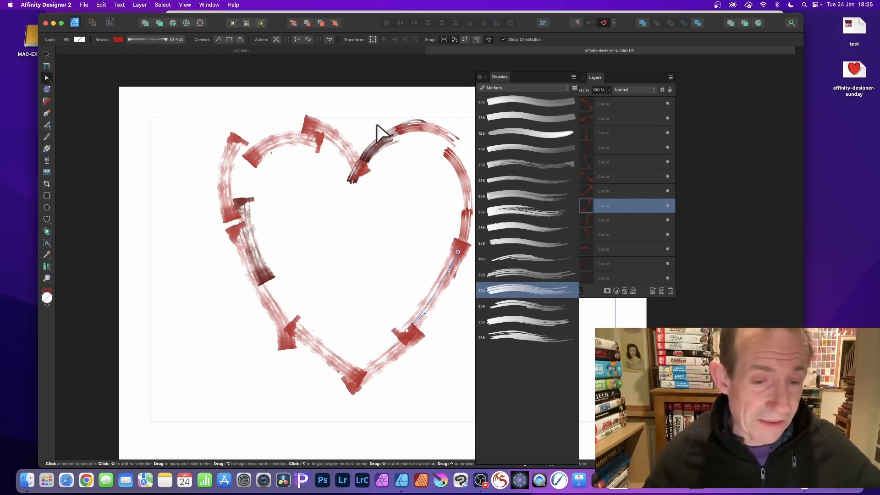
# Step: Group all the brushed heart curves into a single group and collapse it
pyautogui.scroll(-3, 376, 133)
pyautogui.hscroll(3, 358, 126)
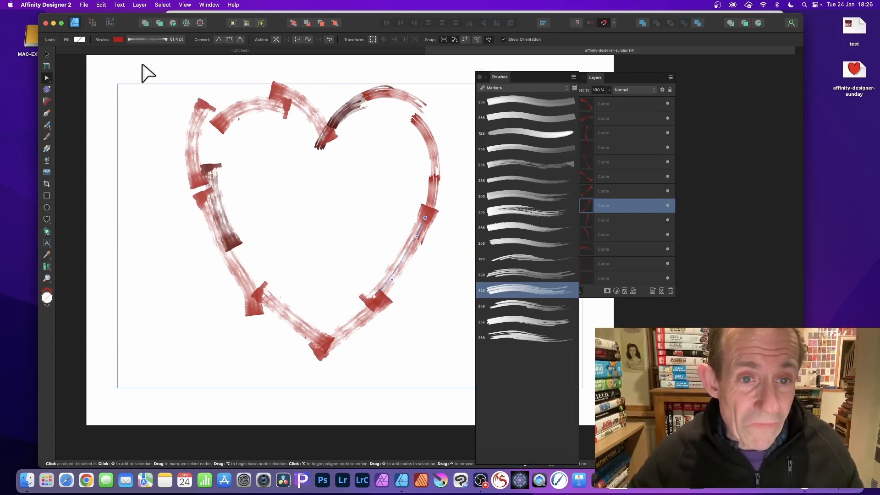
pyautogui.moveTo(142, 65); pyautogui.dragTo(269, 172)
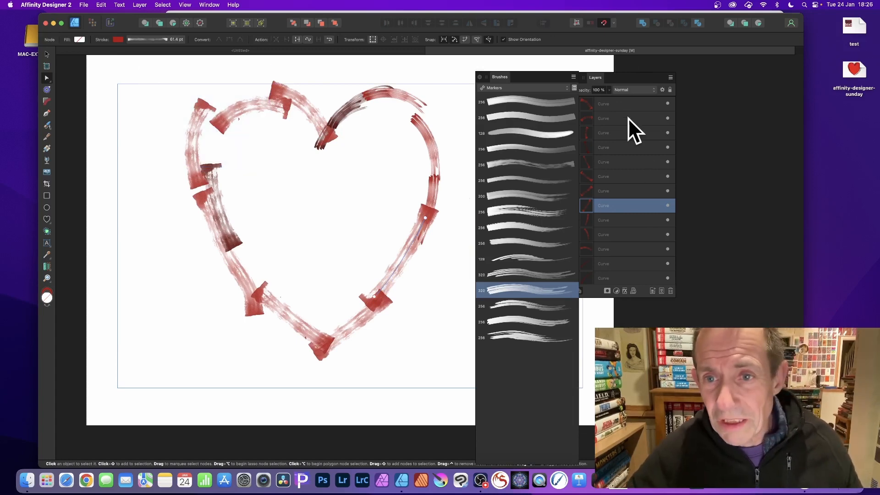
pyautogui.click(615, 103)
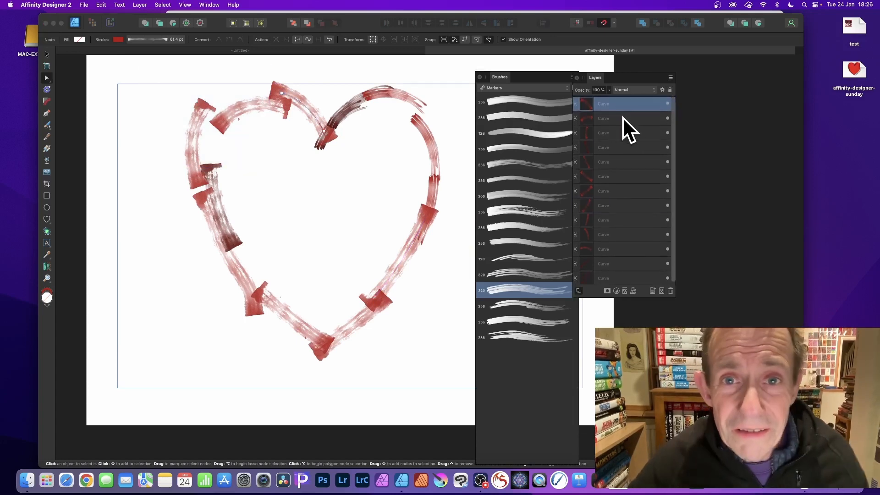
pyautogui.scroll(-1, 651, 164)
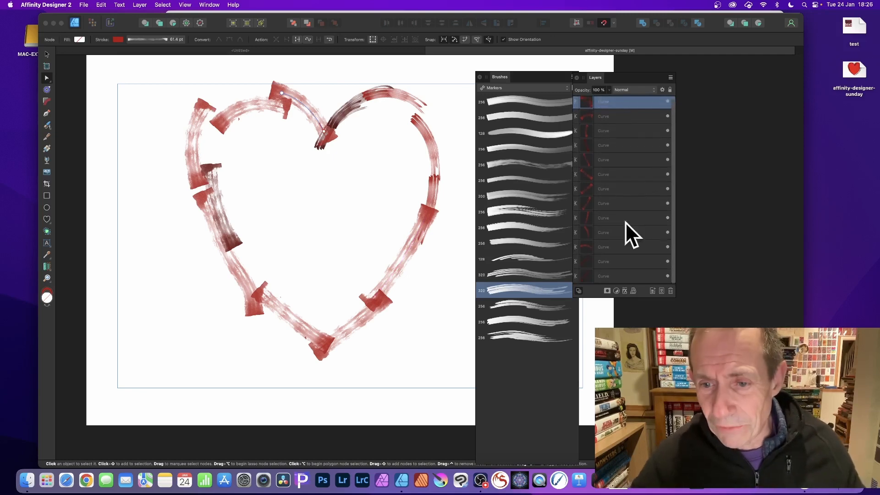
pyautogui.keyDown('shift'); pyautogui.click(611, 274); pyautogui.keyUp('shift')
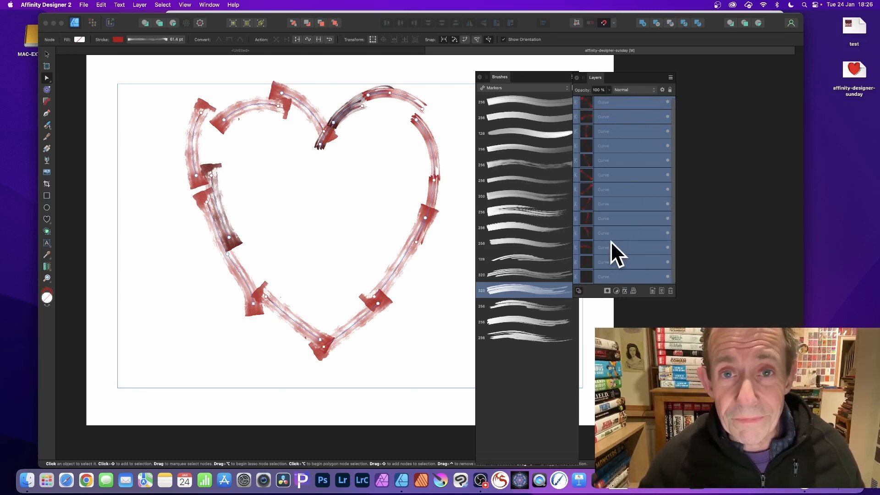
pyautogui.rightClick(628, 128)
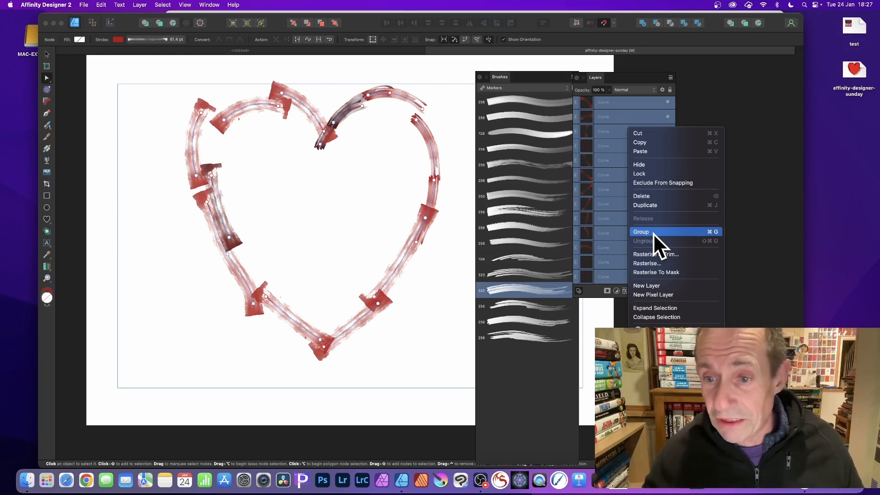
pyautogui.click(653, 232)
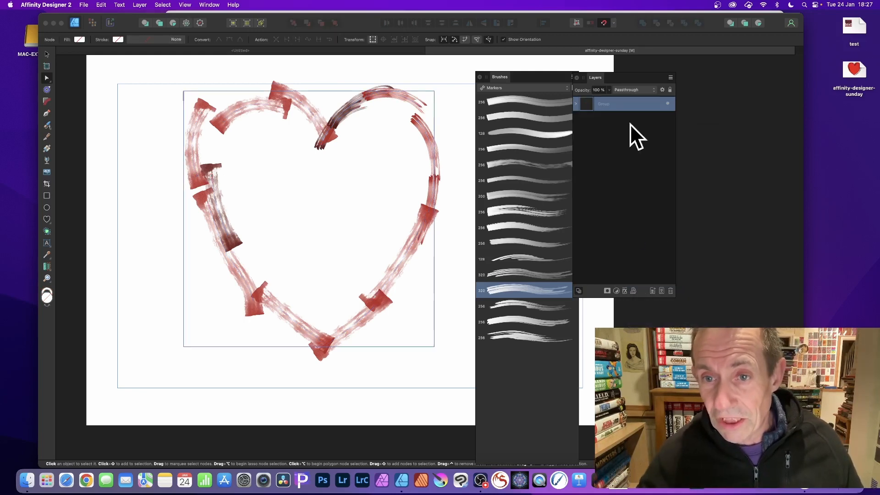
pyautogui.click(576, 103)
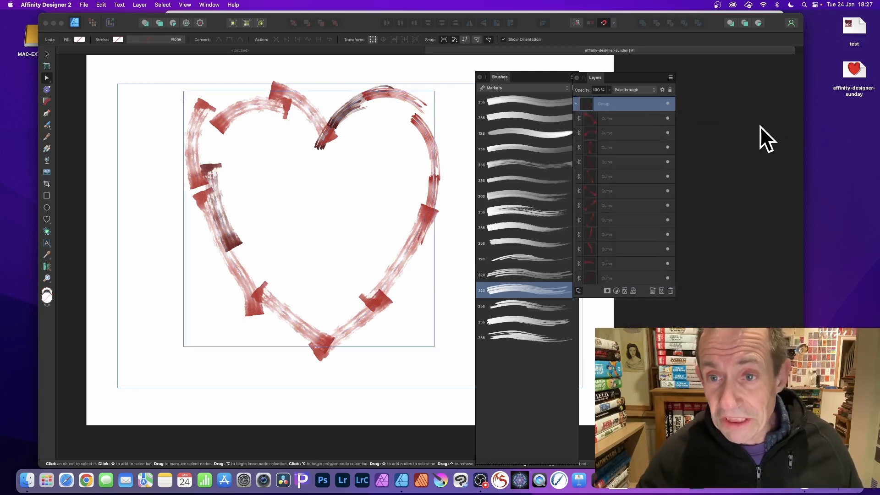
pyautogui.click(576, 104)
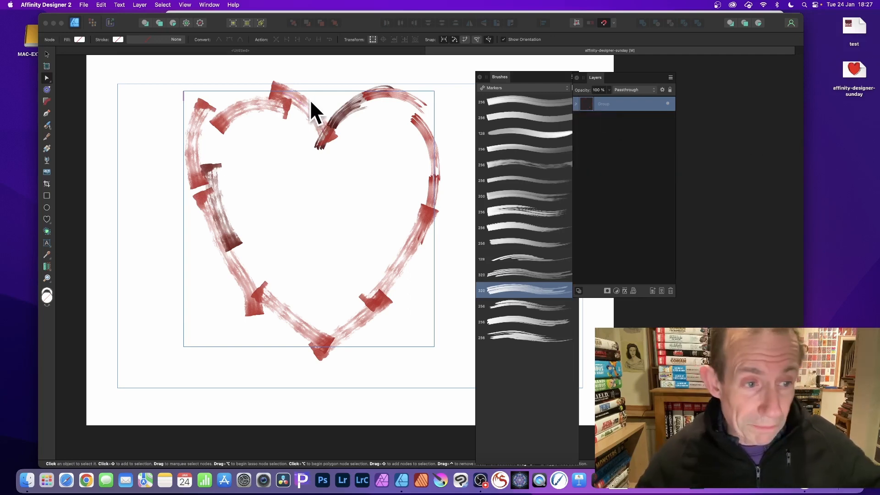
# Step: Draw a new heart shape over the brushed heart and place it below the group in the layer order
pyautogui.click(47, 219)
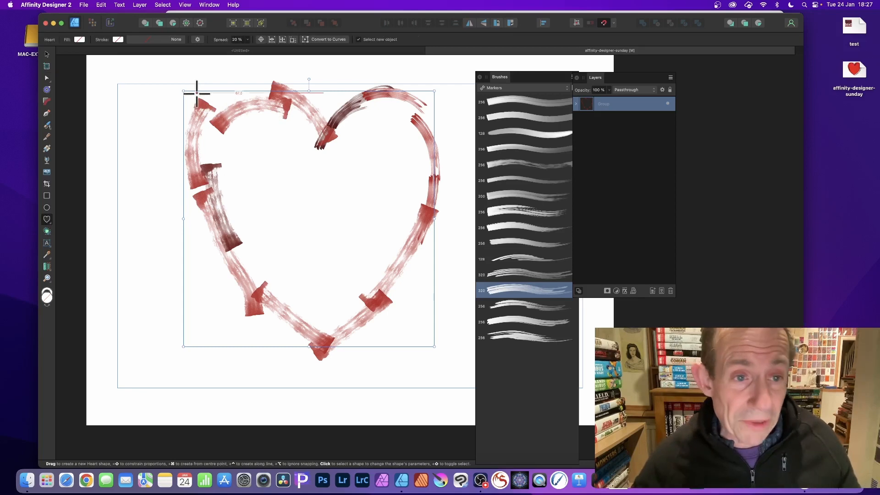
pyautogui.moveTo(196, 94); pyautogui.dragTo(434, 336)
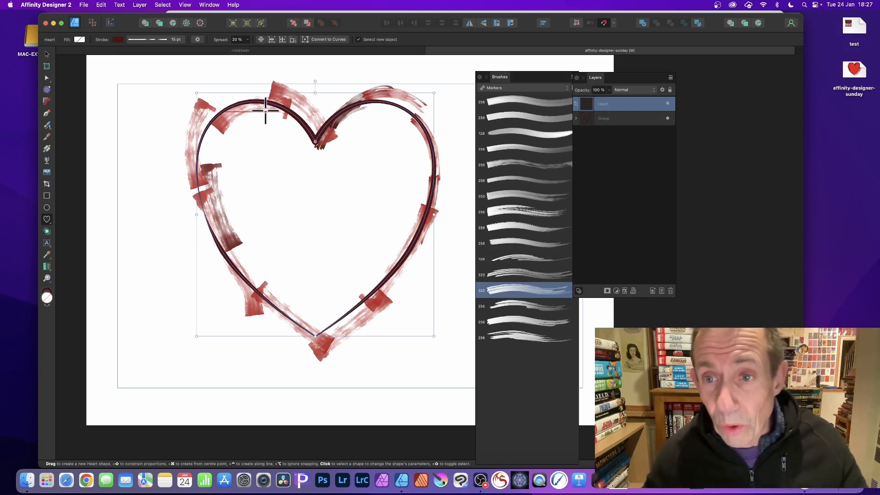
pyautogui.moveTo(587, 102); pyautogui.dragTo(589, 123)
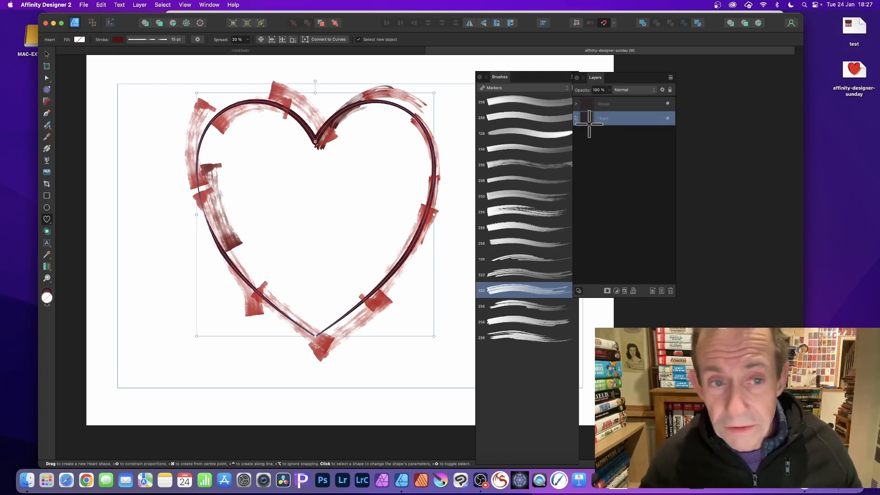
# Step: Set the new heart's stroke width to 32 pt and reshape its pressure profile for a more uneven line
pyautogui.click(163, 38)
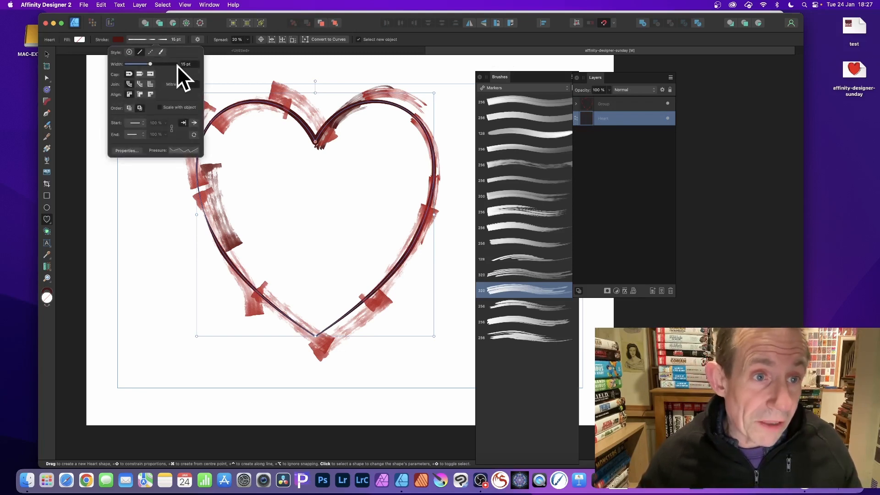
pyautogui.moveTo(149, 63); pyautogui.dragTo(161, 64)
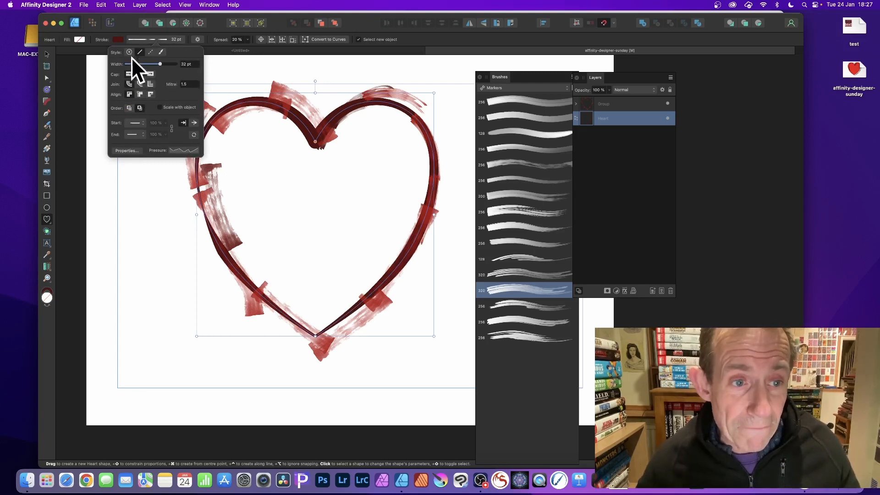
pyautogui.click(185, 151)
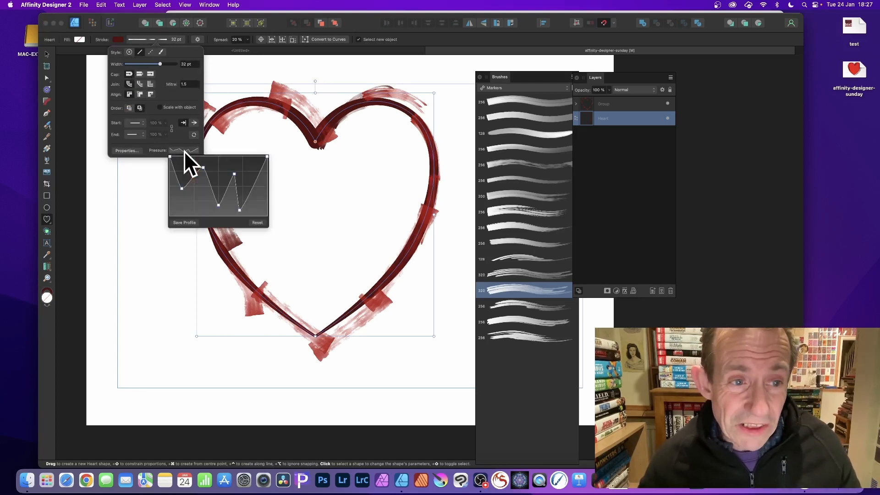
pyautogui.moveTo(202, 167)
pyautogui.mouseDown()
pyautogui.moveTo(201, 193)
pyautogui.moveTo(205, 161)
pyautogui.moveTo(224, 202)
pyautogui.moveTo(247, 174)
pyautogui.mouseUp()
pyautogui.click(235, 67)
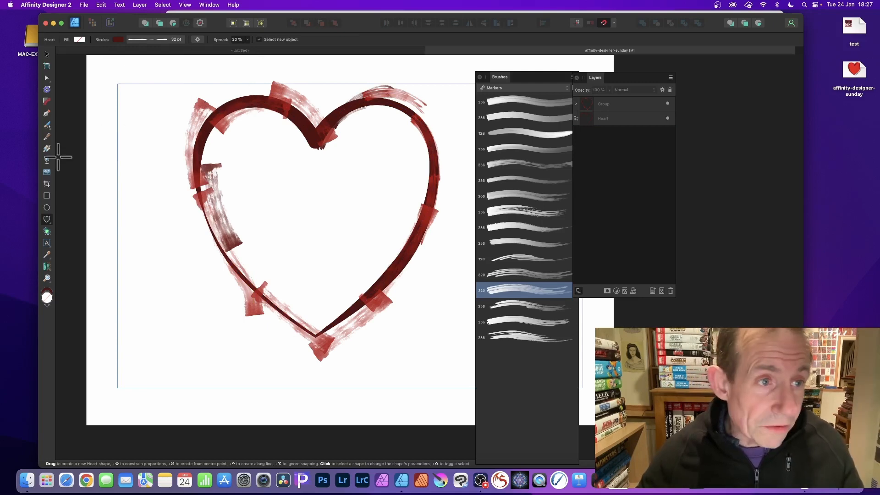
# Step: Lower the new heart's opacity to 70%
pyautogui.click(45, 54)
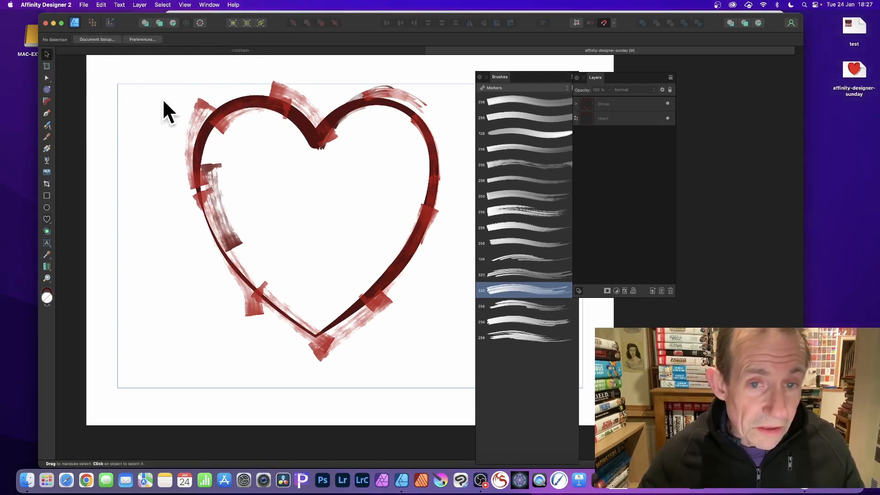
pyautogui.click(607, 117)
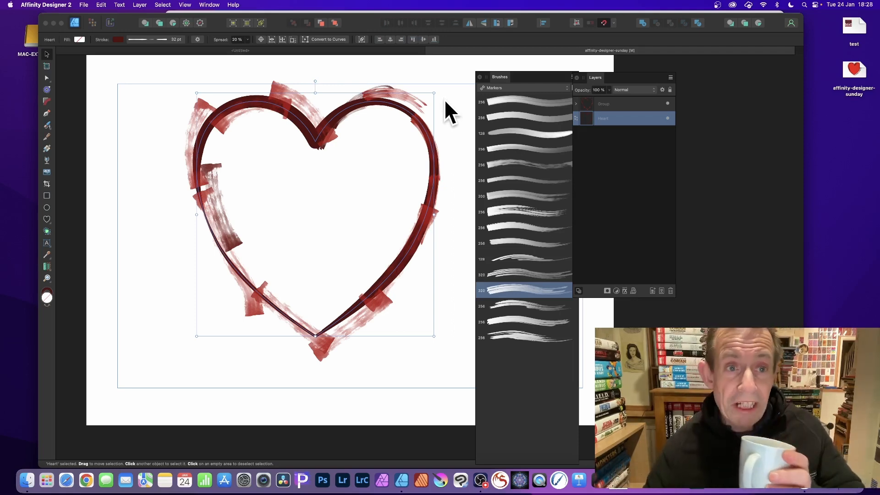
pyautogui.click(609, 90)
pyautogui.moveTo(602, 96)
pyautogui.mouseDown()
pyautogui.moveTo(582, 96)
pyautogui.moveTo(589, 97)
pyautogui.mouseUp()
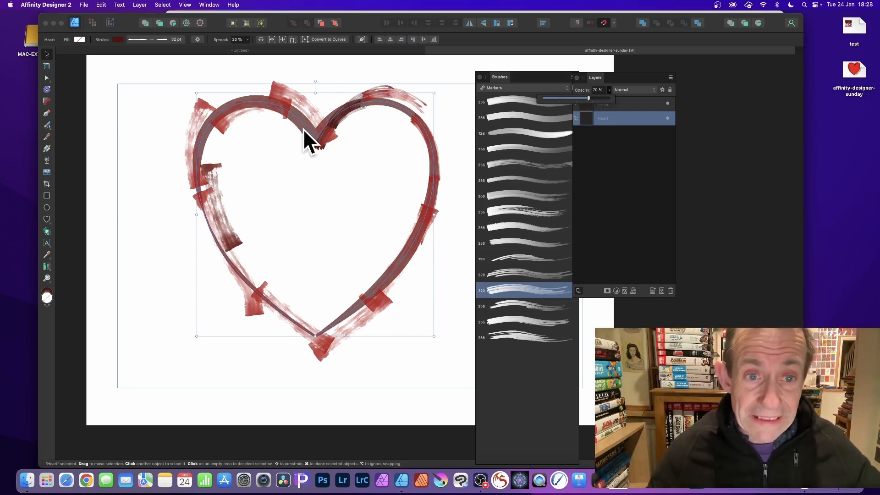
# Step: Duplicate the translucent heart slightly lower, then shrink the copy a little and rotate it slightly clockwise
pyautogui.moveTo(302, 123); pyautogui.dragTo(302, 128)
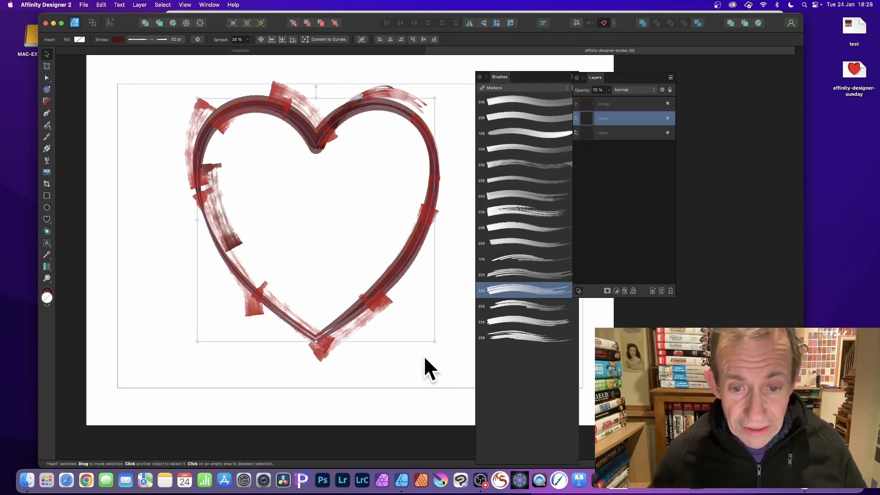
pyautogui.moveTo(434, 340); pyautogui.dragTo(426, 328)
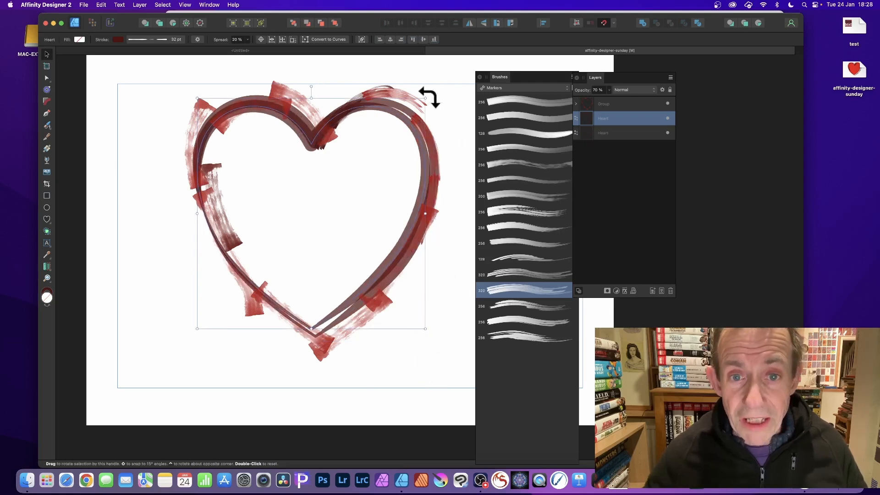
pyautogui.moveTo(429, 97); pyautogui.dragTo(452, 95)
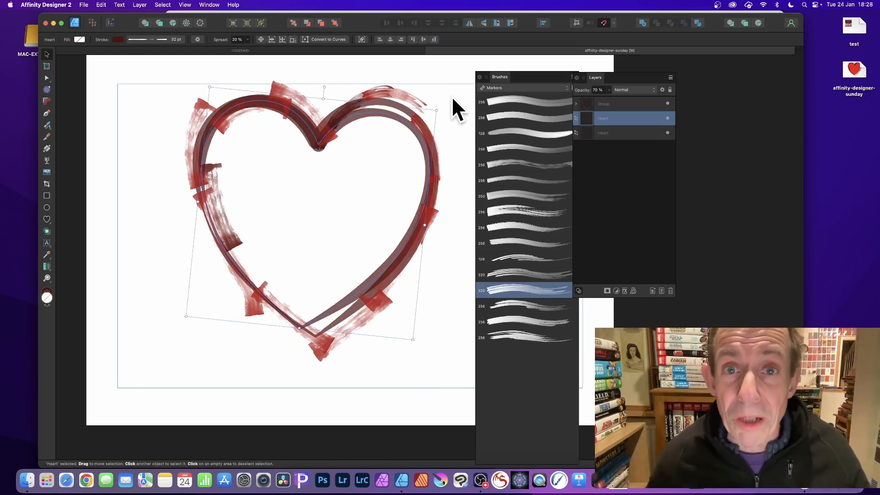
# Step: Fill the rotated heart copy with pure red FF0000
pyautogui.click(77, 38)
pyautogui.click(134, 98)
pyautogui.moveTo(135, 98); pyautogui.dragTo(158, 105)
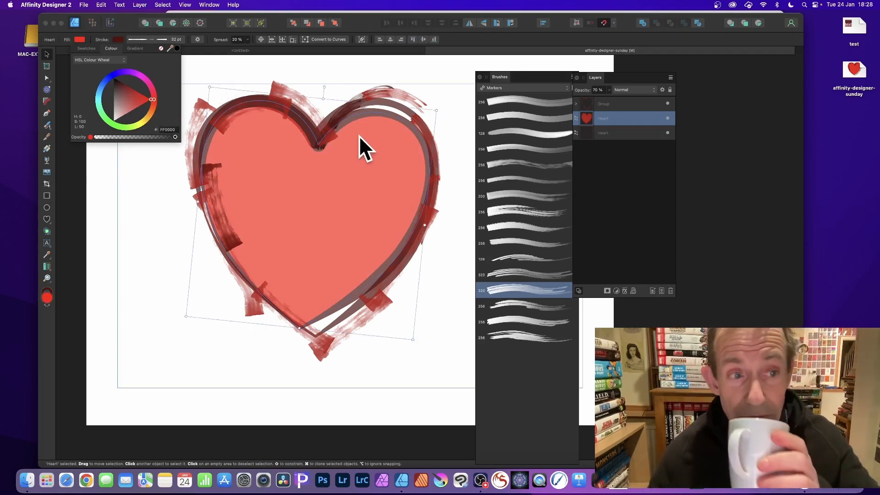
# Step: Apply a linear gradient to the heart's fill, running from the upper left lobe down towards the bottom tip
pyautogui.click(135, 48)
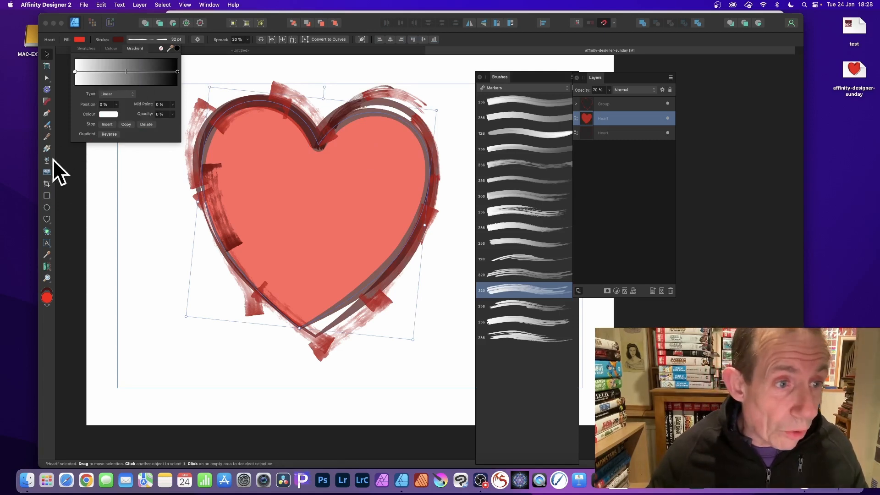
pyautogui.click(48, 147)
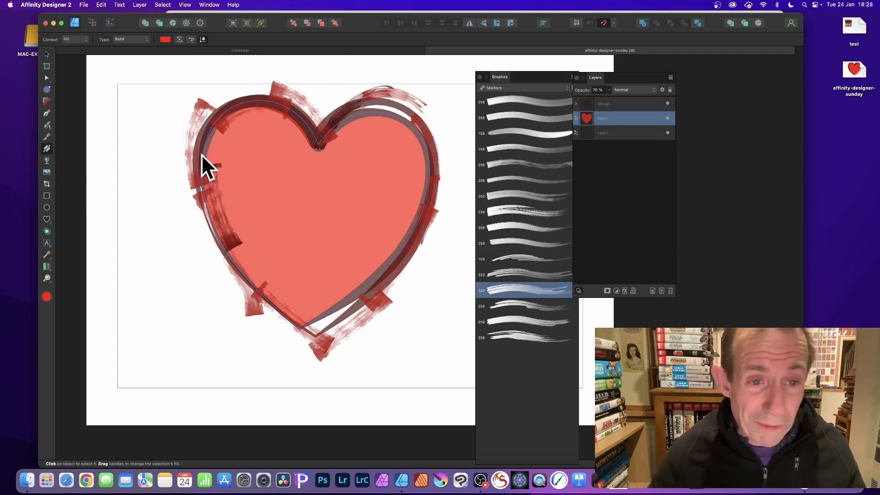
pyautogui.moveTo(263, 119); pyautogui.dragTo(301, 274)
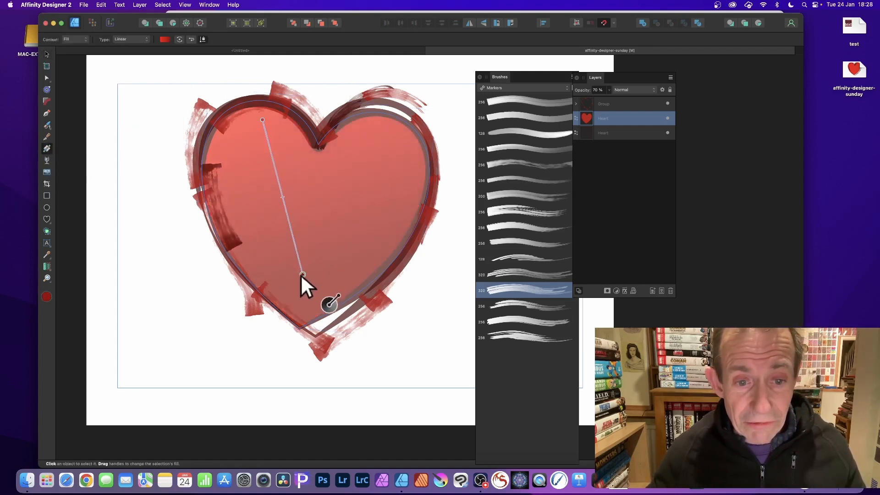
# Step: Change the heart's gradient fill to Radial and redraw it from the heart's middle, just below the notch, straight down towards the tip
pyautogui.moveTo(333, 188); pyautogui.dragTo(329, 270)
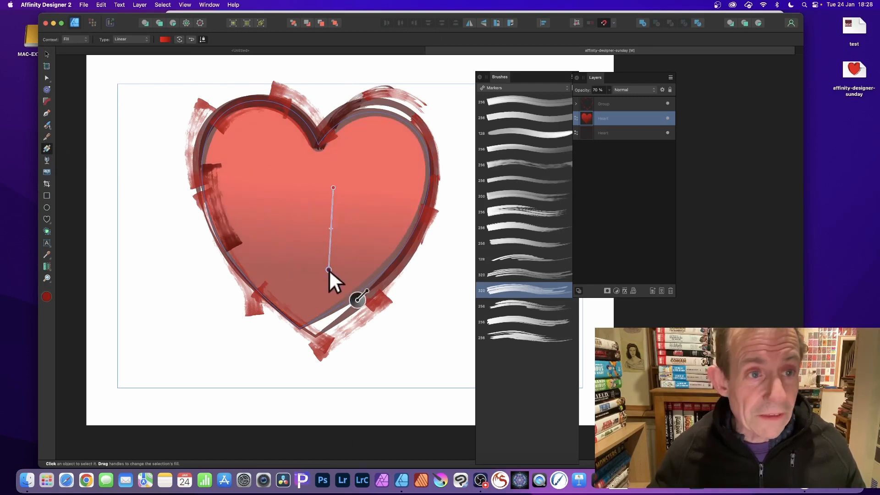
pyautogui.click(126, 40)
pyautogui.click(128, 56)
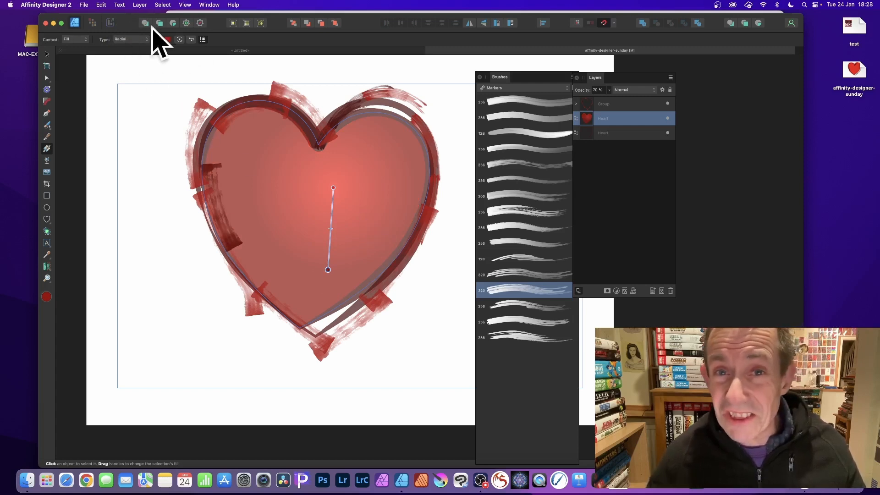
pyautogui.moveTo(316, 191); pyautogui.dragTo(315, 266)
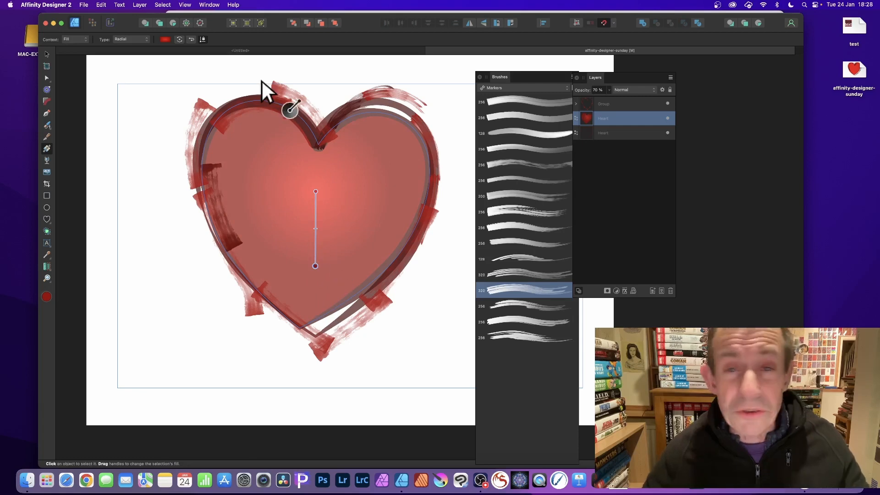
# Step: Show the colour swatches and browse the Gradient and Gradients palettes
pyautogui.click(208, 5)
pyautogui.click(242, 242)
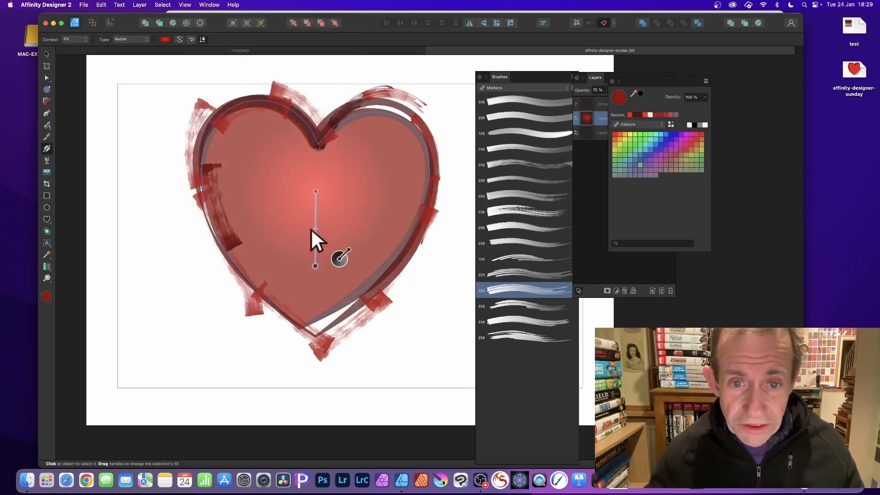
pyautogui.click(642, 124)
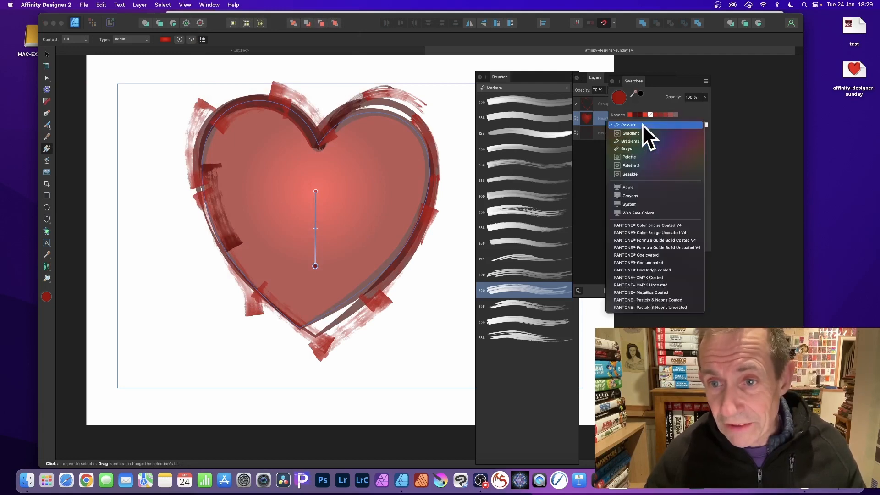
pyautogui.click(639, 135)
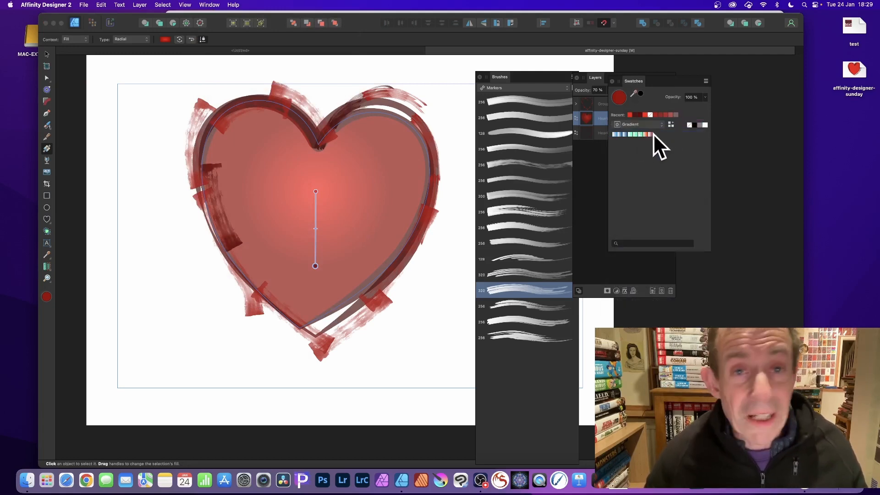
pyautogui.click(631, 124)
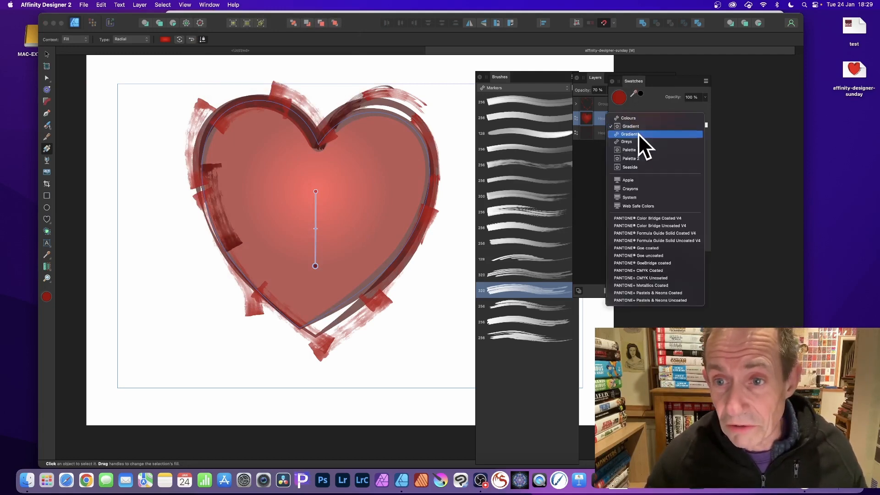
pyautogui.click(638, 133)
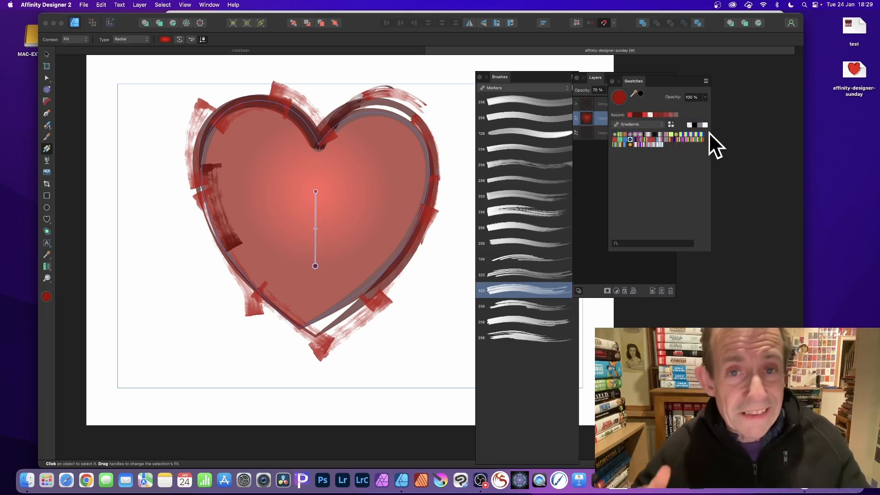
# Step: Add a light grey D0CECE stop to the heart's radial gradient and move it to the gradient's start at the centre
pyautogui.click(166, 39)
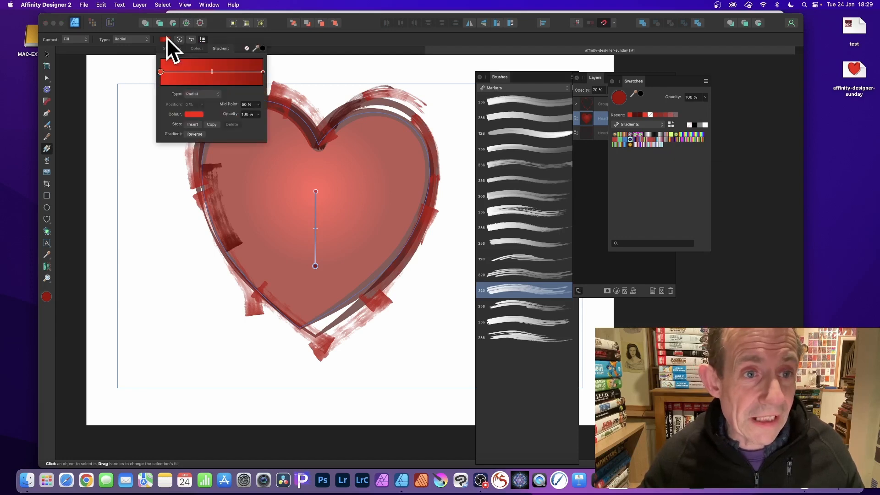
pyautogui.click(195, 71)
pyautogui.click(194, 114)
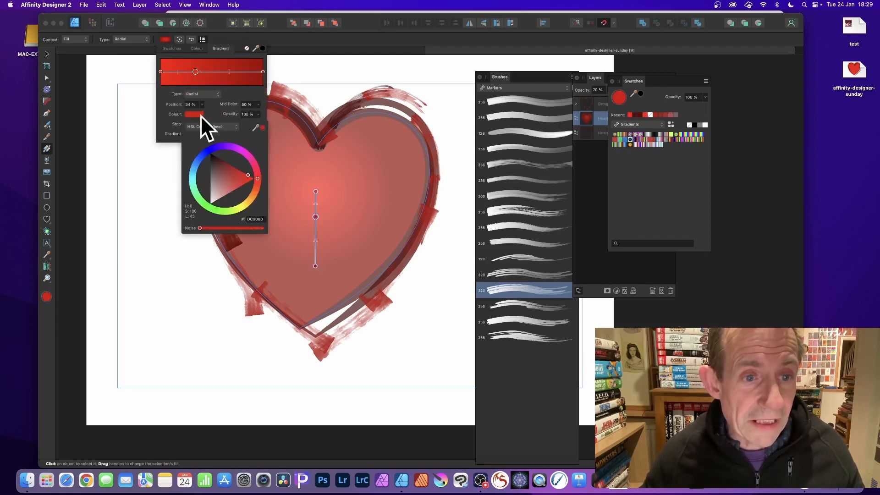
pyautogui.moveTo(225, 177); pyautogui.dragTo(211, 193)
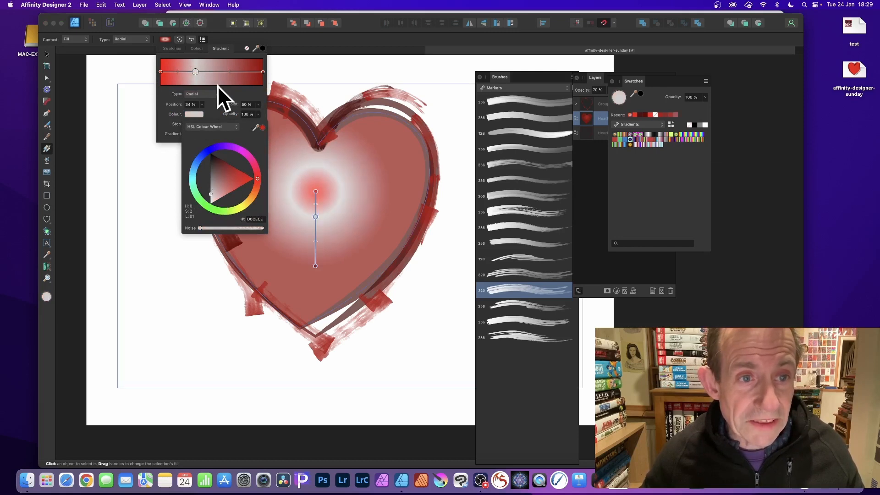
pyautogui.moveTo(196, 72); pyautogui.dragTo(161, 72)
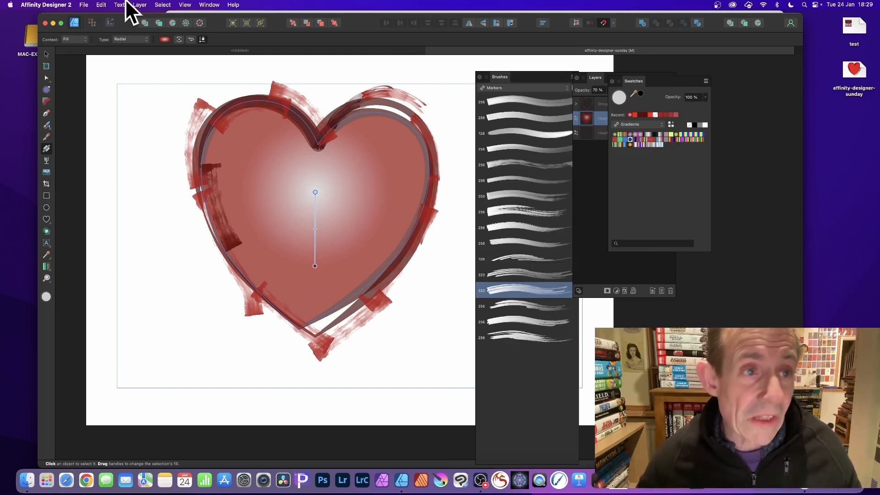
# Step: Open the document's file commands
pyautogui.click(85, 4)
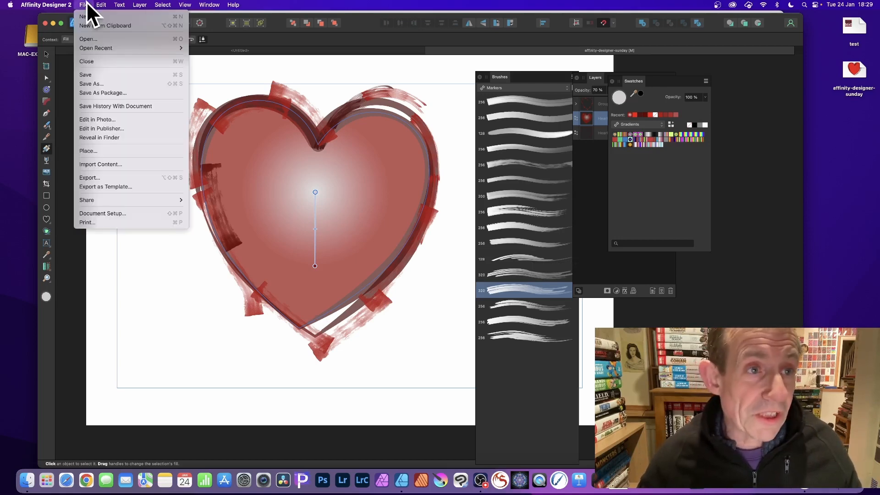